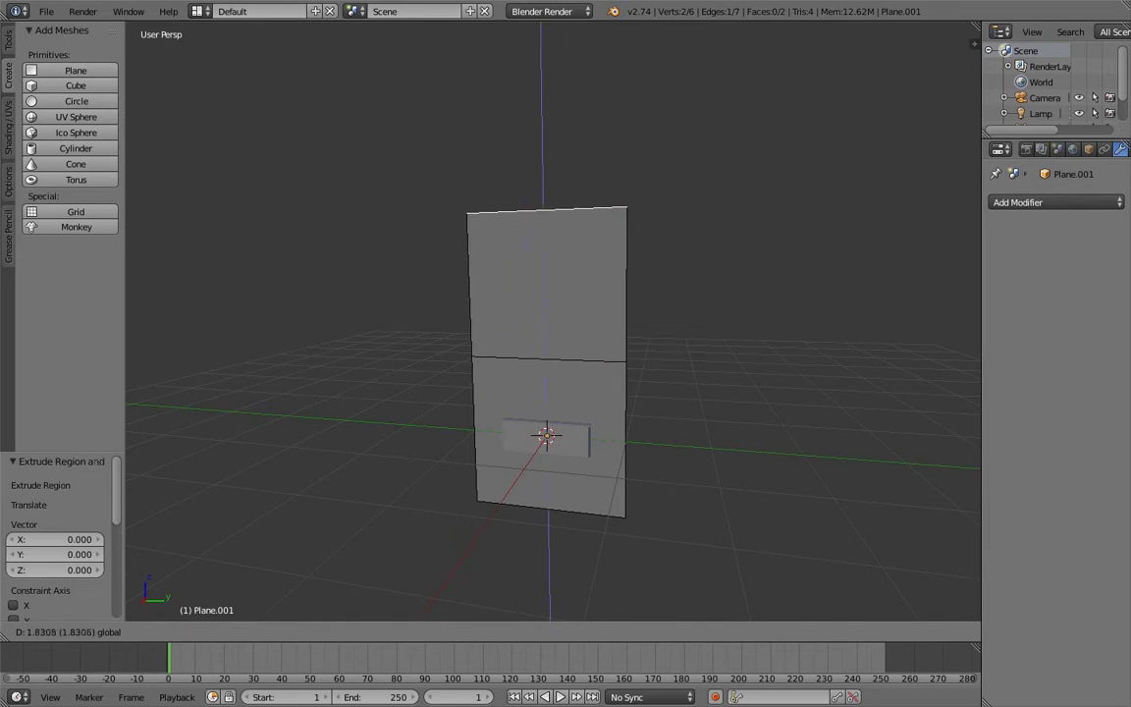
# - Extrude the wall's top edge upward again into a taller panel
pyautogui.press('Return')
pyautogui.press('e')
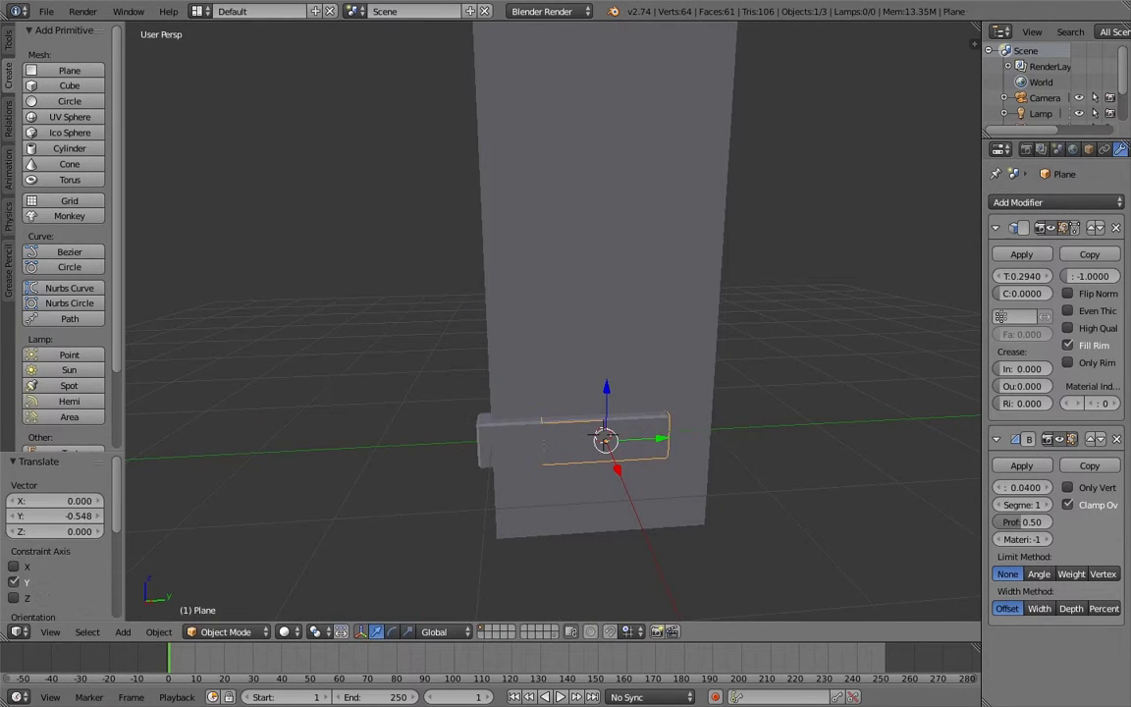
# - Move the original plane to layer 2
pyautogui.press('m')
pyautogui.press('2')
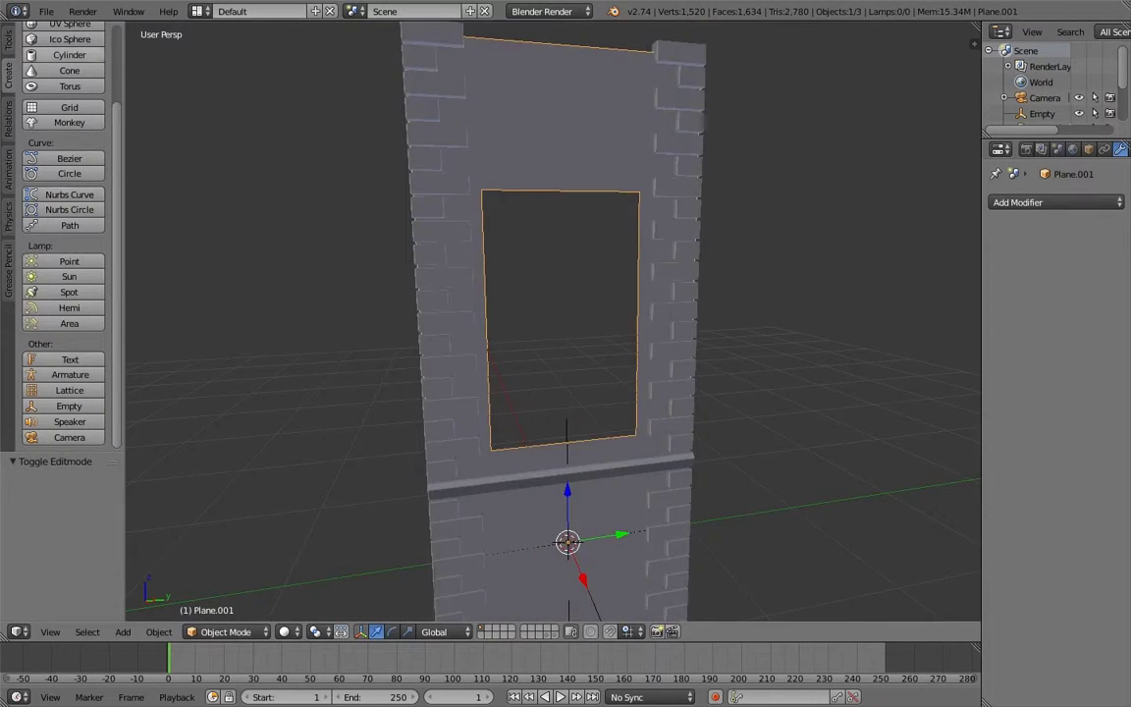
# - Flatten the new plane along the Z axis in Edit Mode
pyautogui.press('Tab')
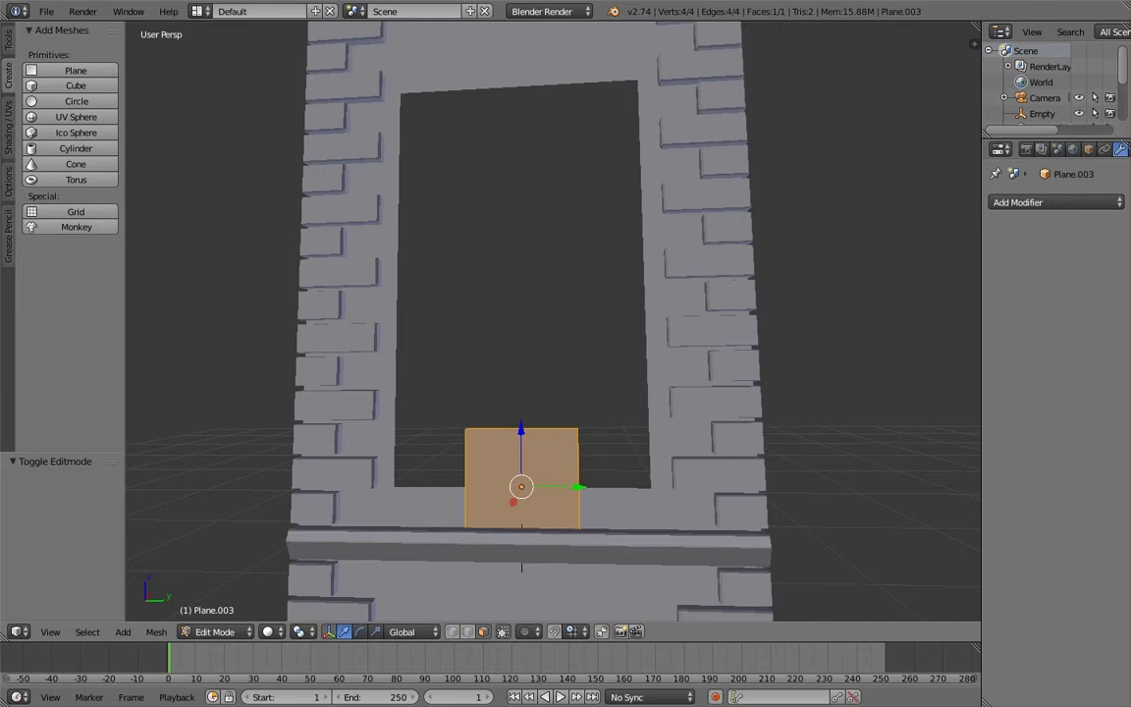
pyautogui.press('s')
pyautogui.press('z')
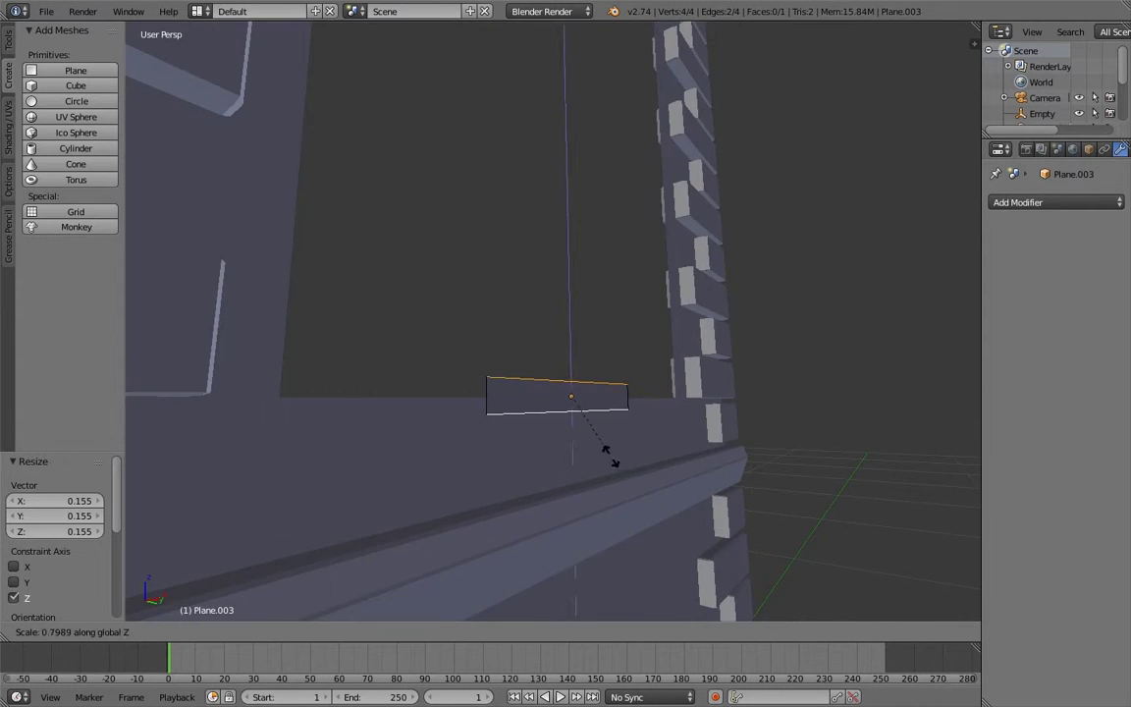
pyautogui.click(609, 454)
pyautogui.moveTo(609, 455); pyautogui.dragTo(687, 432, button='middle')
# - Add Solidify, Bevel and Mirror modifiers to the frame plane
pyautogui.click(1057, 202)
pyautogui.click(821, 457)
pyautogui.moveTo(589, 393); pyautogui.dragTo(639, 373, button='middle')
pyautogui.click(1056, 203)
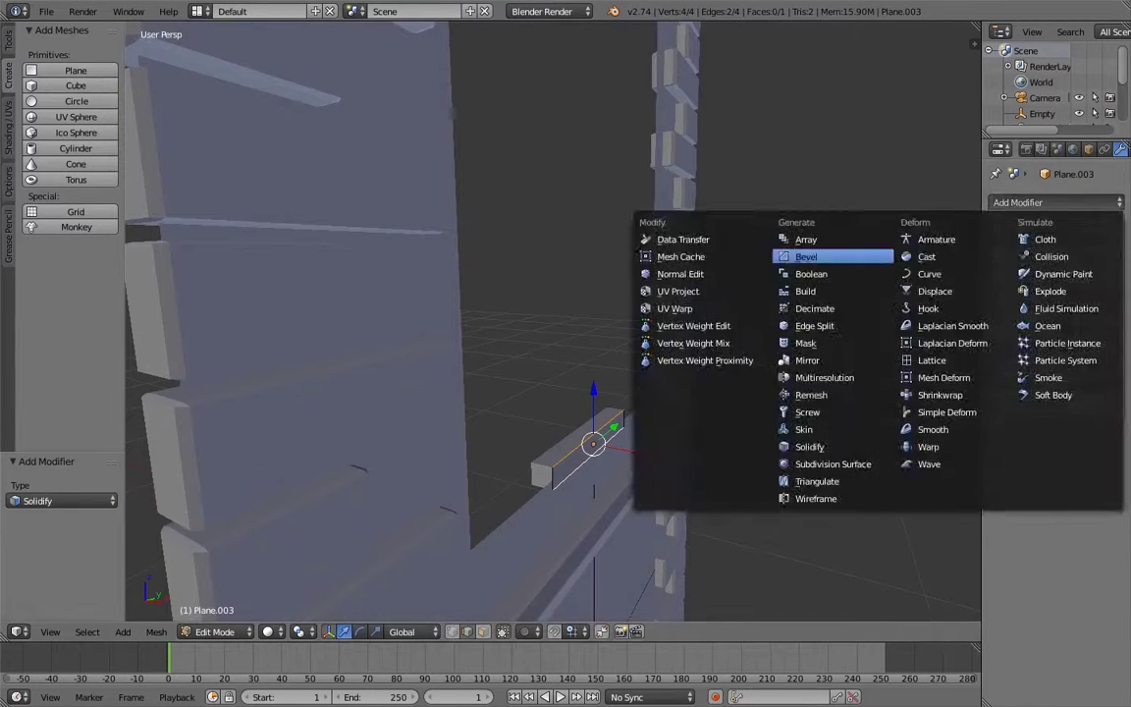
pyautogui.click(800, 250)
pyautogui.click(1057, 202)
pyautogui.click(808, 359)
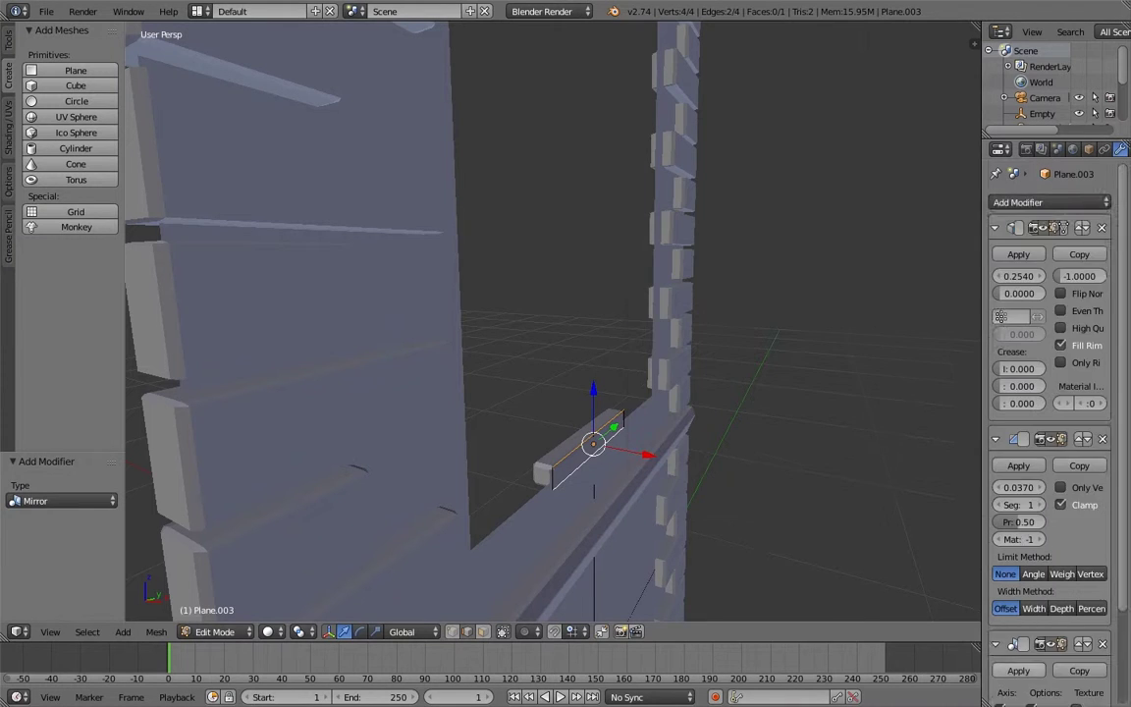
# - Extrude the selected frame edge along the Y axis
pyautogui.moveTo(589, 393); pyautogui.dragTo(510, 393, button='middle')
pyautogui.press('a')
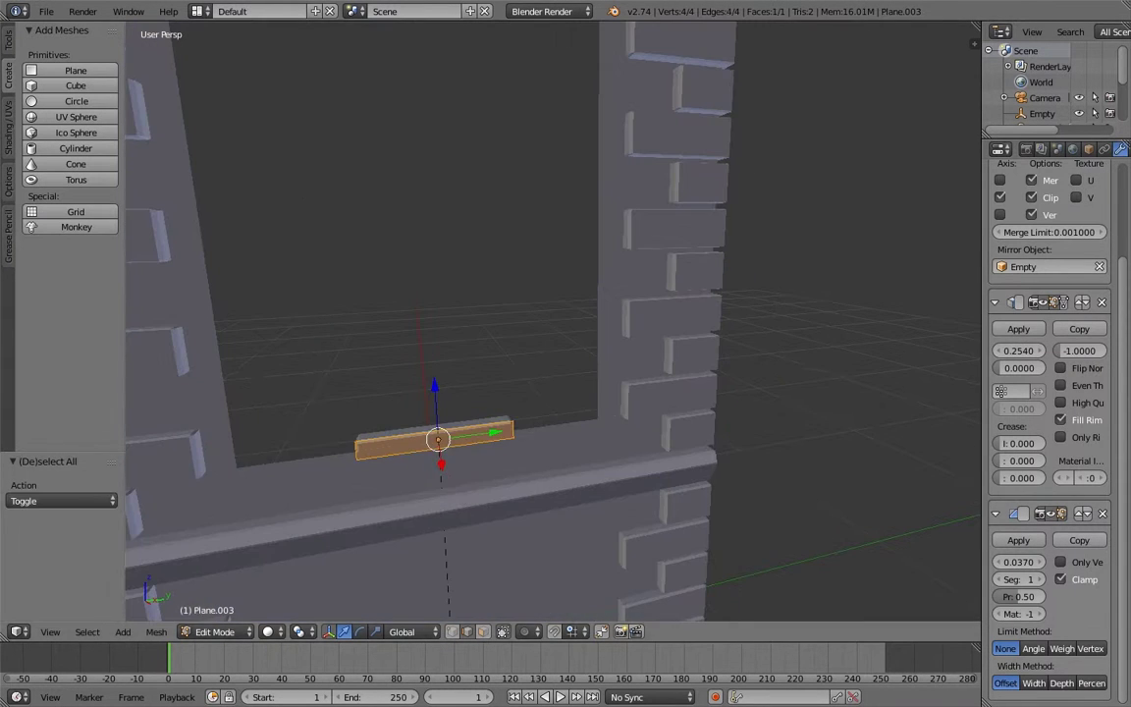
pyautogui.moveTo(589, 344); pyautogui.dragTo(589, 245, button='middle')
pyautogui.rightClick(540, 501)
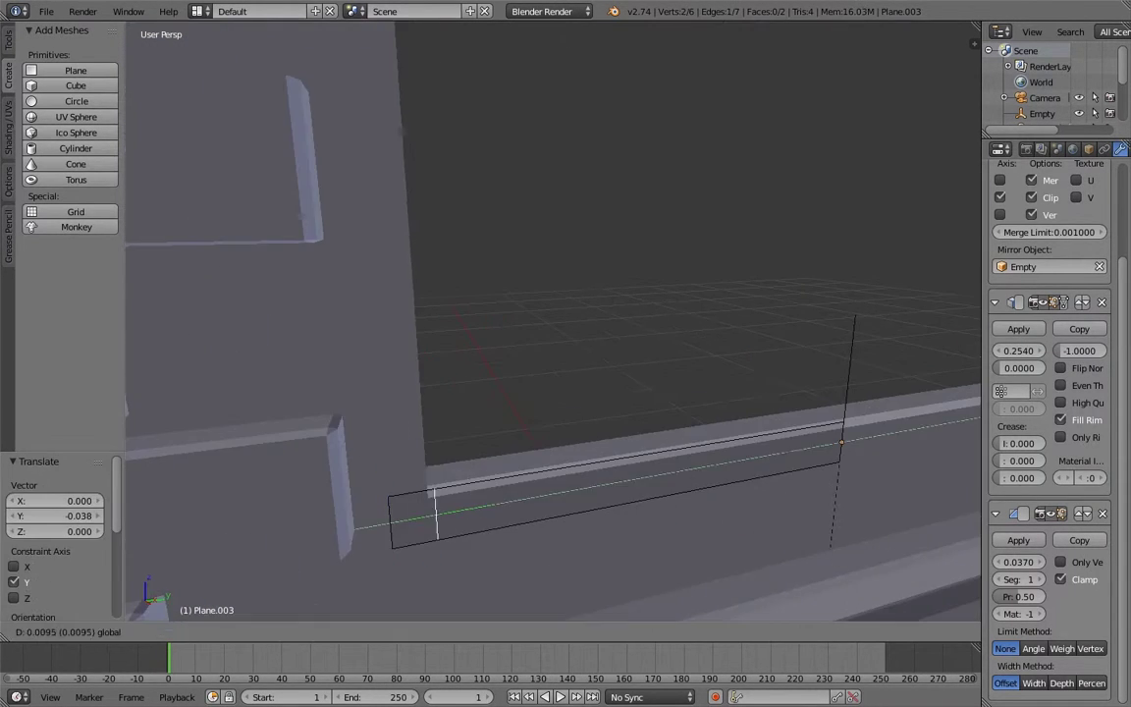
pyautogui.press('e')
pyautogui.press('y')
pyautogui.click(549, 506)
# - Extrude the frame edge vertically twice to build its depth and corner
pyautogui.press('e')
pyautogui.press('z')
pyautogui.press('Return')
pyautogui.moveTo(550, 343); pyautogui.dragTo(550, 294, button='middle')
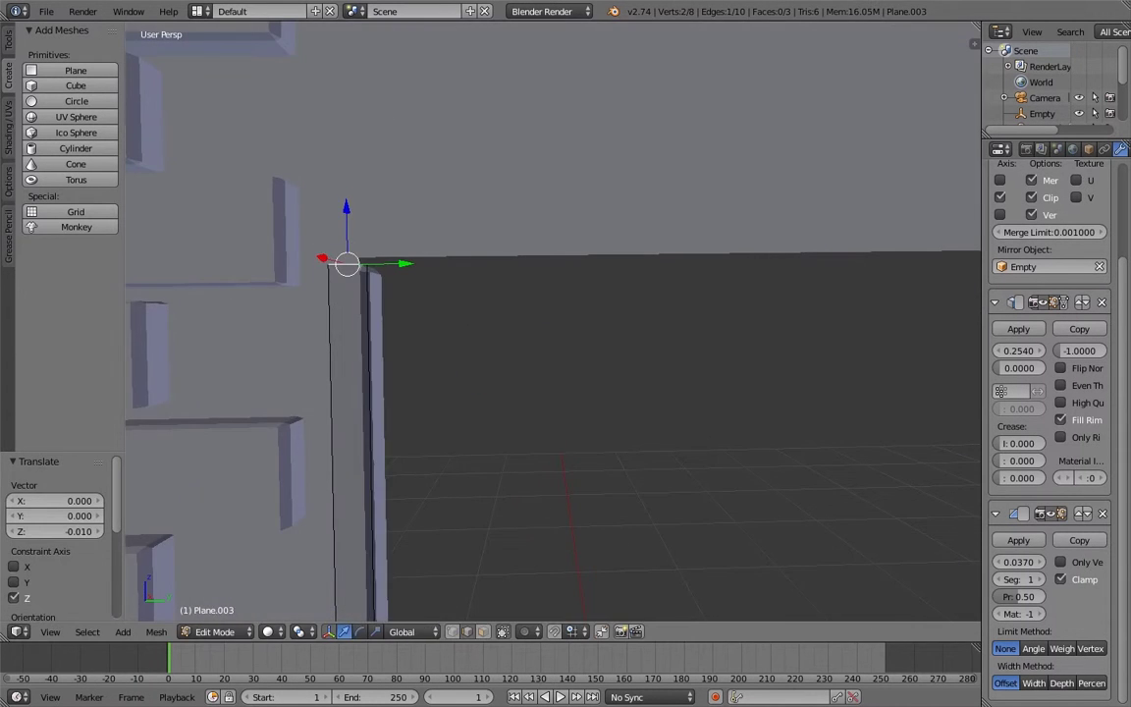
pyautogui.press('e')
pyautogui.press('z')
pyautogui.press('Return')
pyautogui.scroll(-3, 550, 344)
pyautogui.moveTo(550, 344); pyautogui.dragTo(550, 294, button='middle')
# - Extrude the side edge 0.707 along Y and add a horizontal crossbar strip
pyautogui.press('e')
pyautogui.press('y')
pyautogui.press('Return')
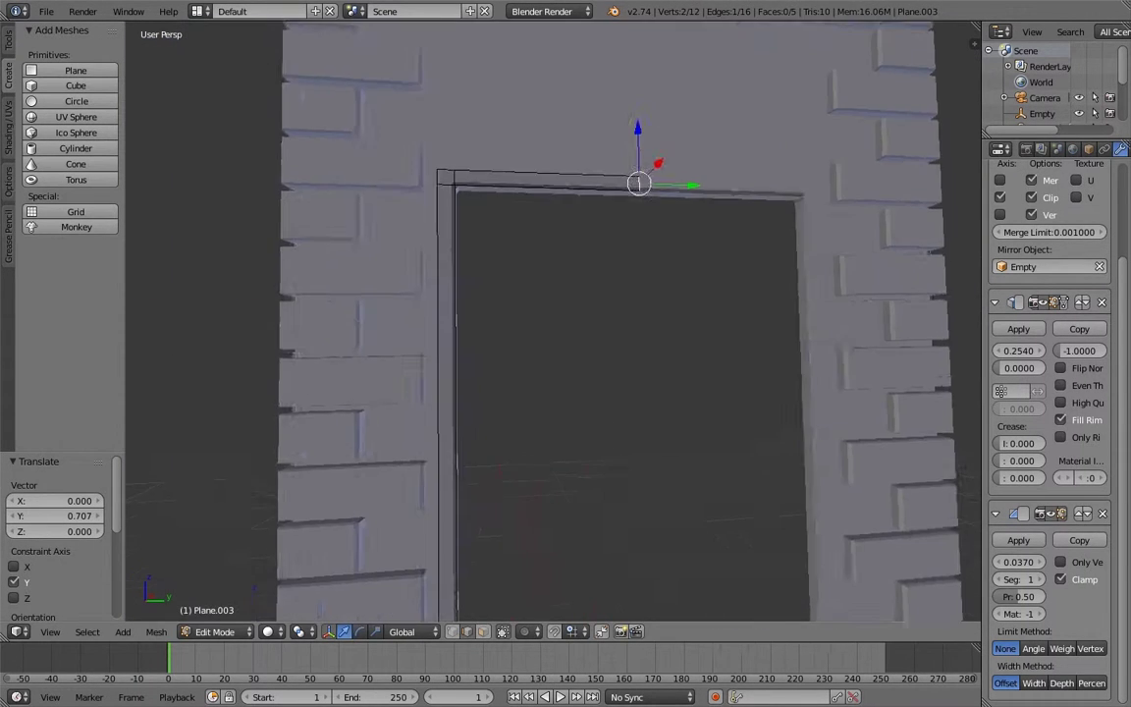
pyautogui.hotkey('ctrl', 'r')
pyautogui.press('e')
pyautogui.press('y')
pyautogui.click(604, 302)
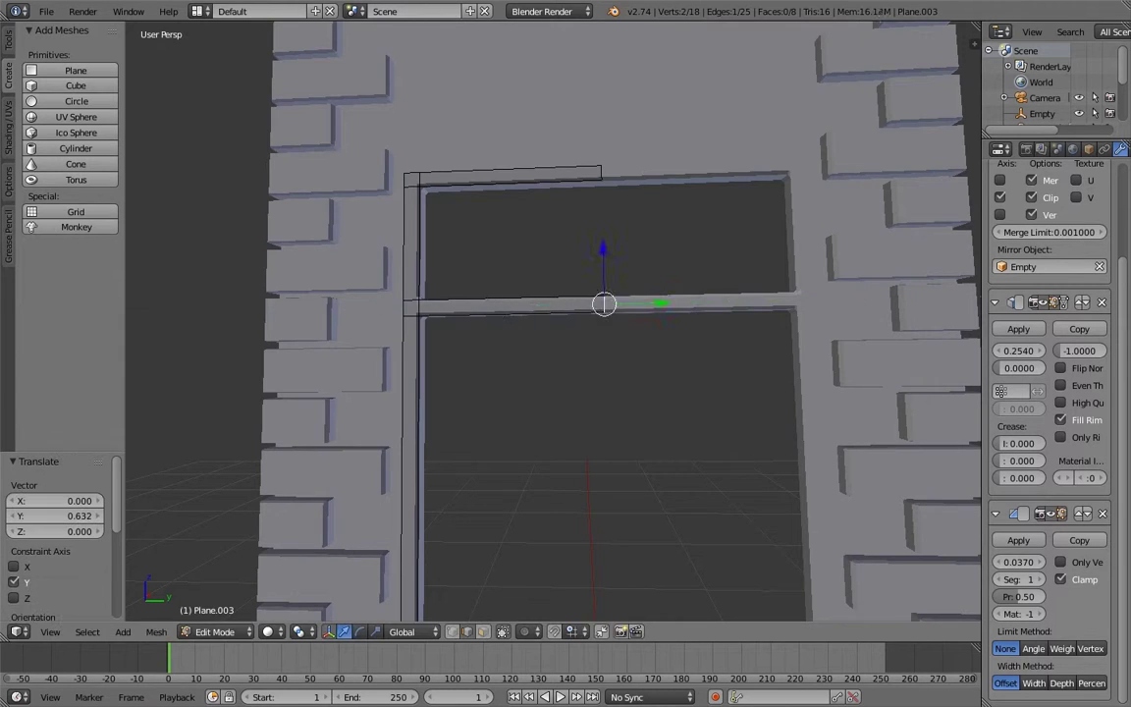
pyautogui.keyDown('shift'); pyautogui.moveTo(550, 343); pyautogui.dragTo(402, 324, button='middle'); pyautogui.keyUp('shift')
# - Extrude the crossbar vertically and cut another edge loop across the frame
pyautogui.press('e')
pyautogui.press('z')
pyautogui.press('Return')
pyautogui.press('g')
pyautogui.press('g')
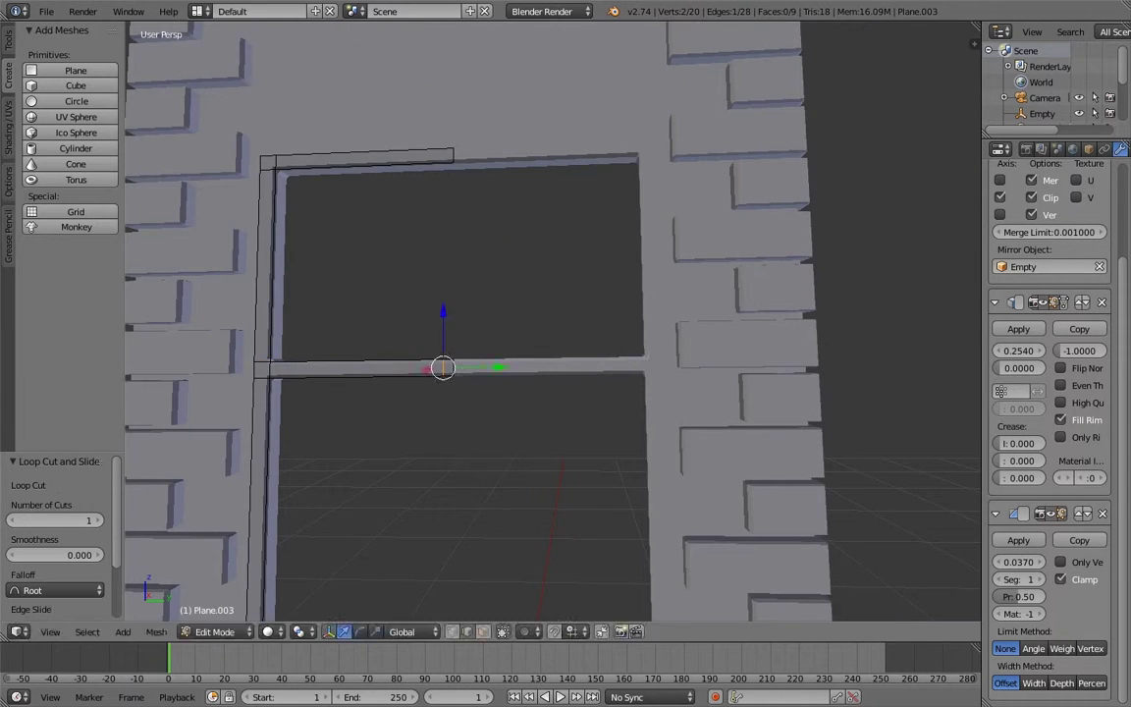
pyautogui.scroll(-2, 444, 155)
pyautogui.hotkey('ctrl', 'r')
pyautogui.click(485, 520)
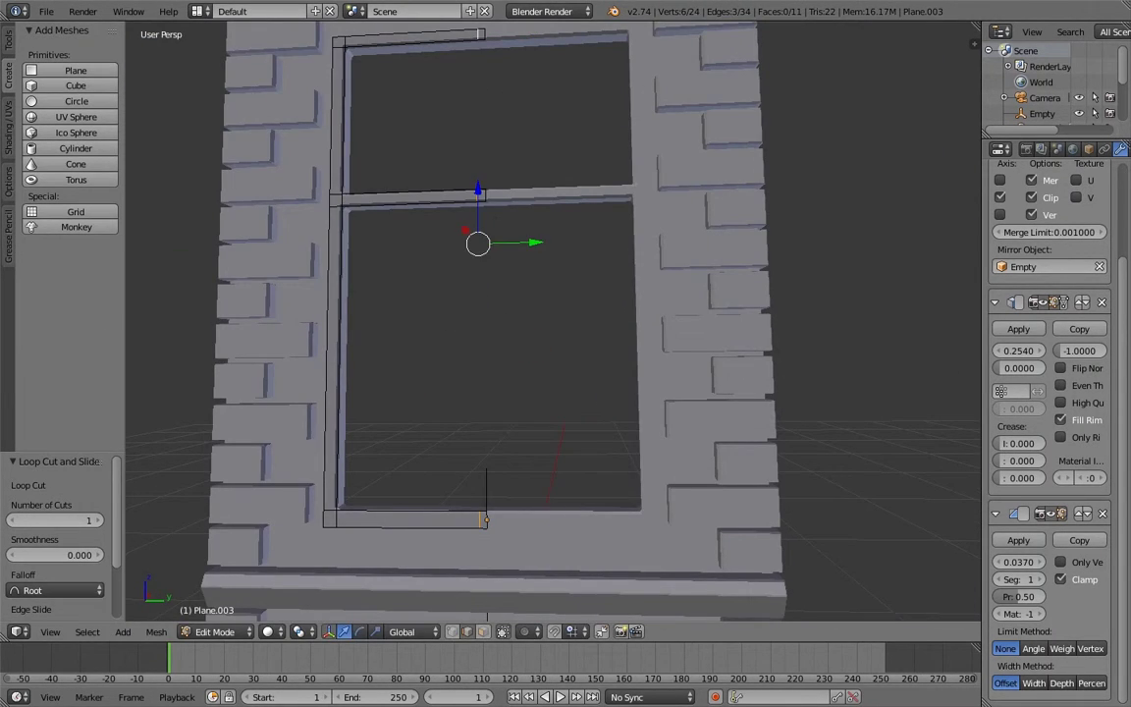
pyautogui.scroll(3, 485, 521)
pyautogui.keyDown('shift'); pyautogui.rightClick(485, 295); pyautogui.keyUp('shift')
# - Fill the pane face and stand a duplicated bar upright among the upper glazing bars
pyautogui.press('f')
pyautogui.moveTo(485, 393); pyautogui.dragTo(589, 344, button='middle')
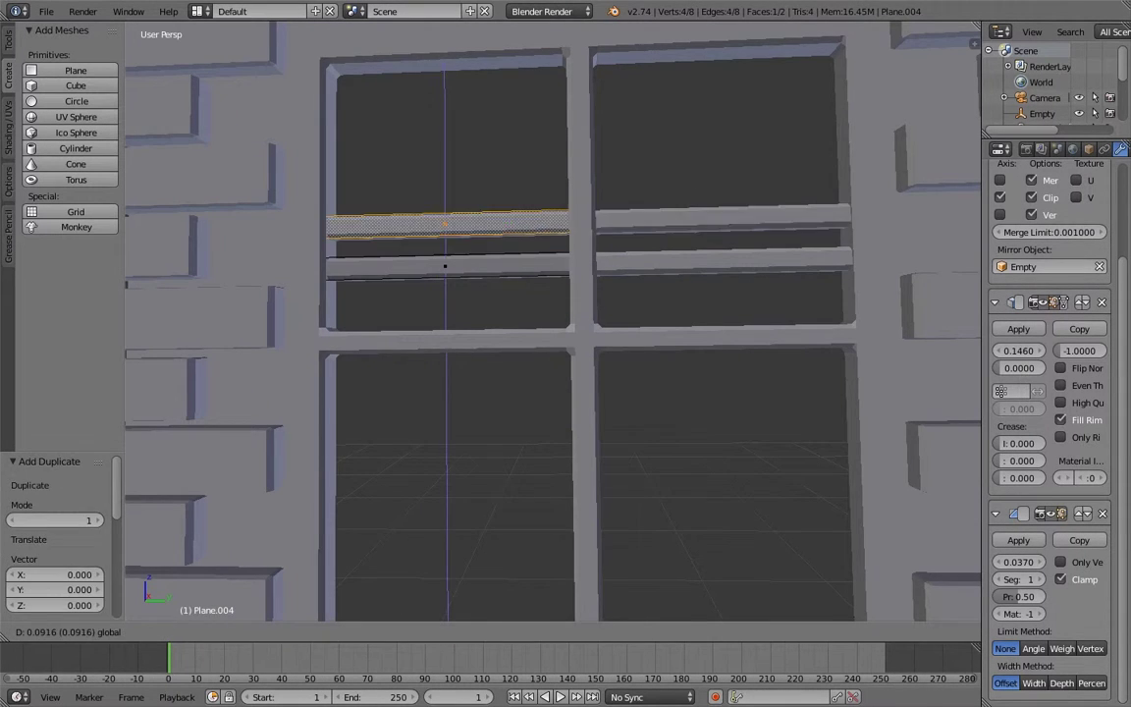
pyautogui.press('Escape')
pyautogui.press('Return')
pyautogui.press('g')
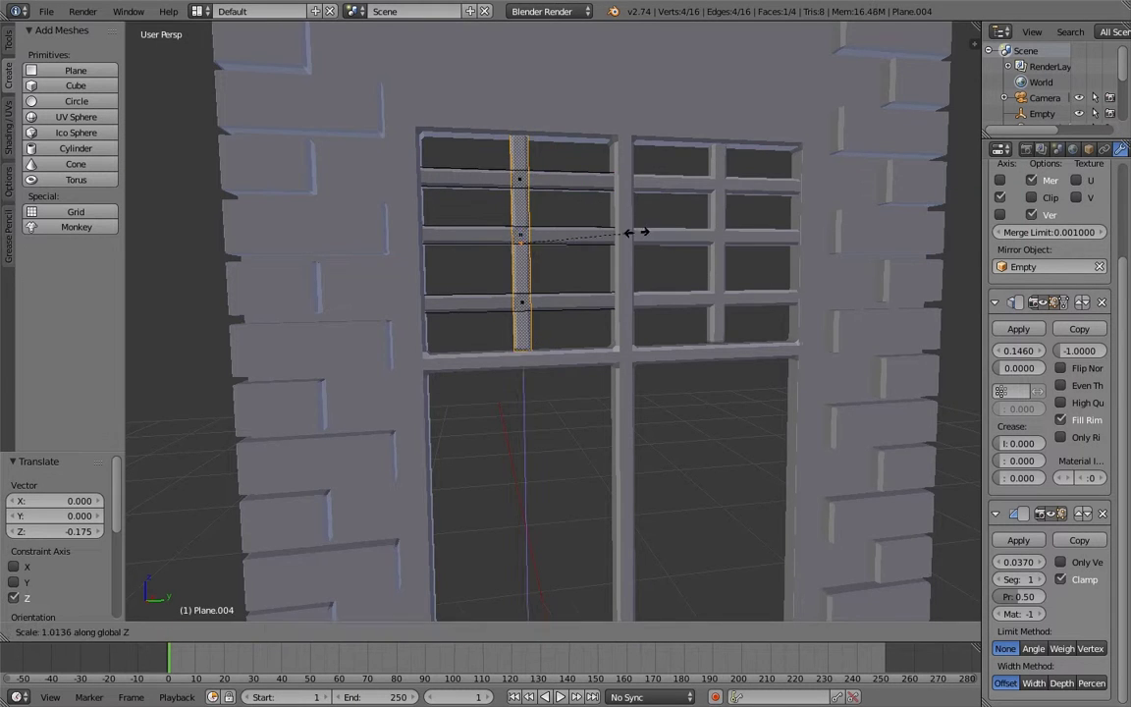
pyautogui.hotkey('ctrl', 'z')
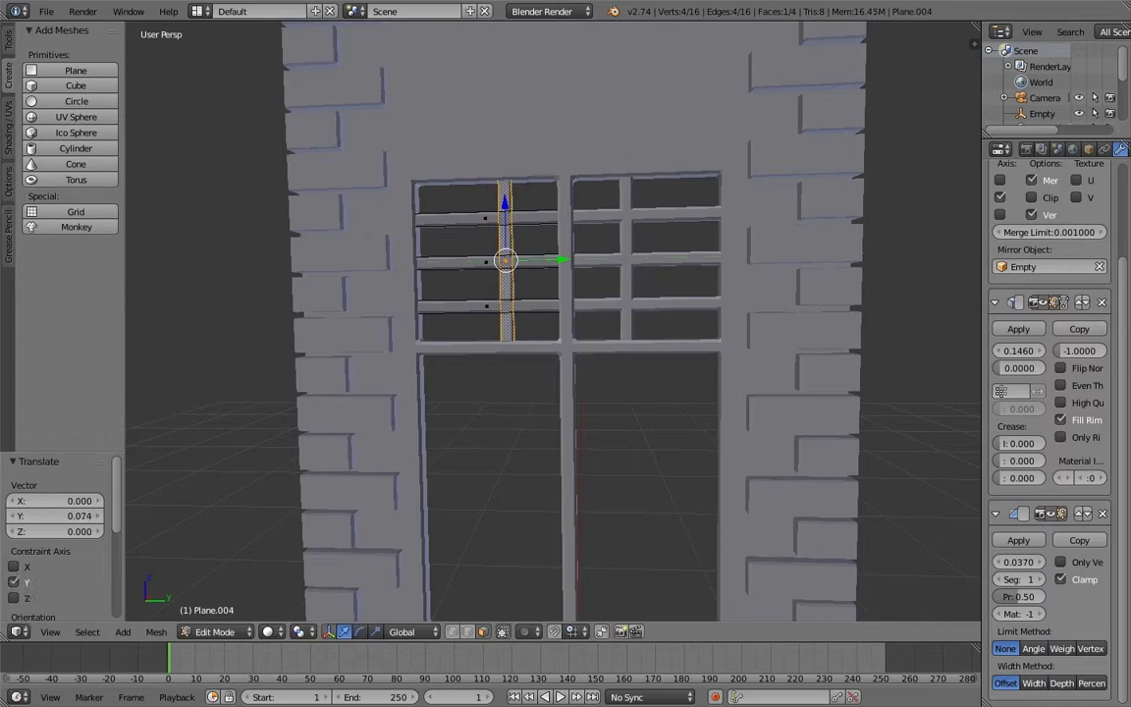
pyautogui.scroll(-4, 550, 324)
pyautogui.press('Tab')
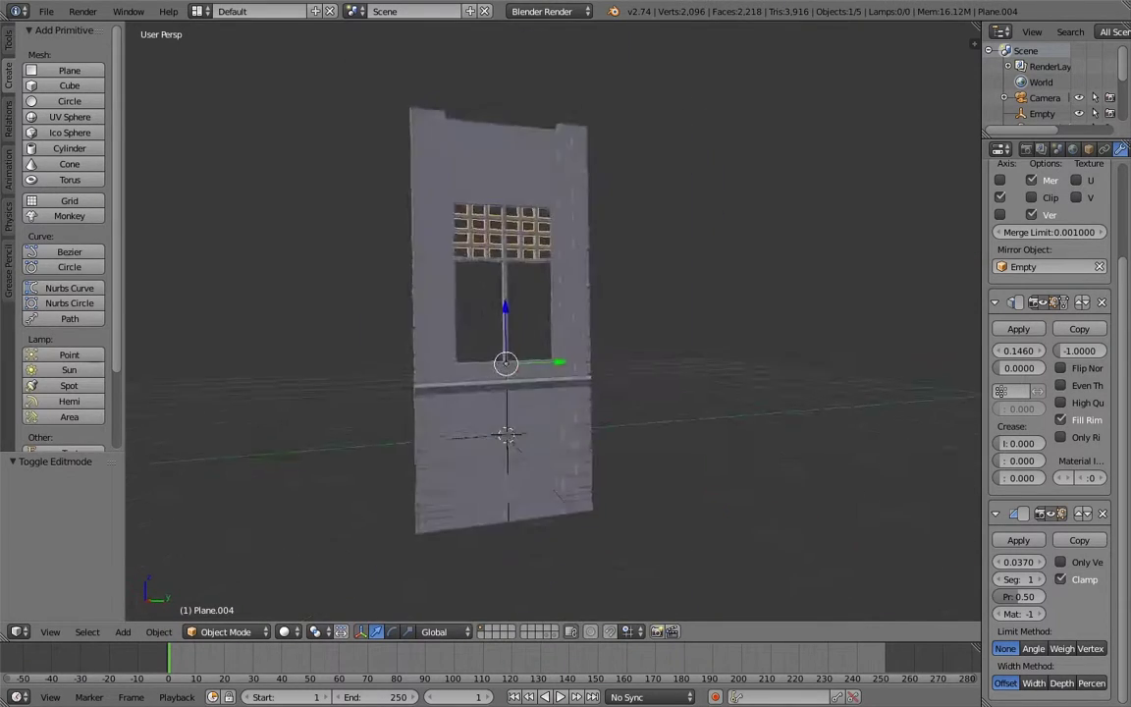
# - Extrude the window's side trim upward and 0.681 along the Y axis
pyautogui.press('n')
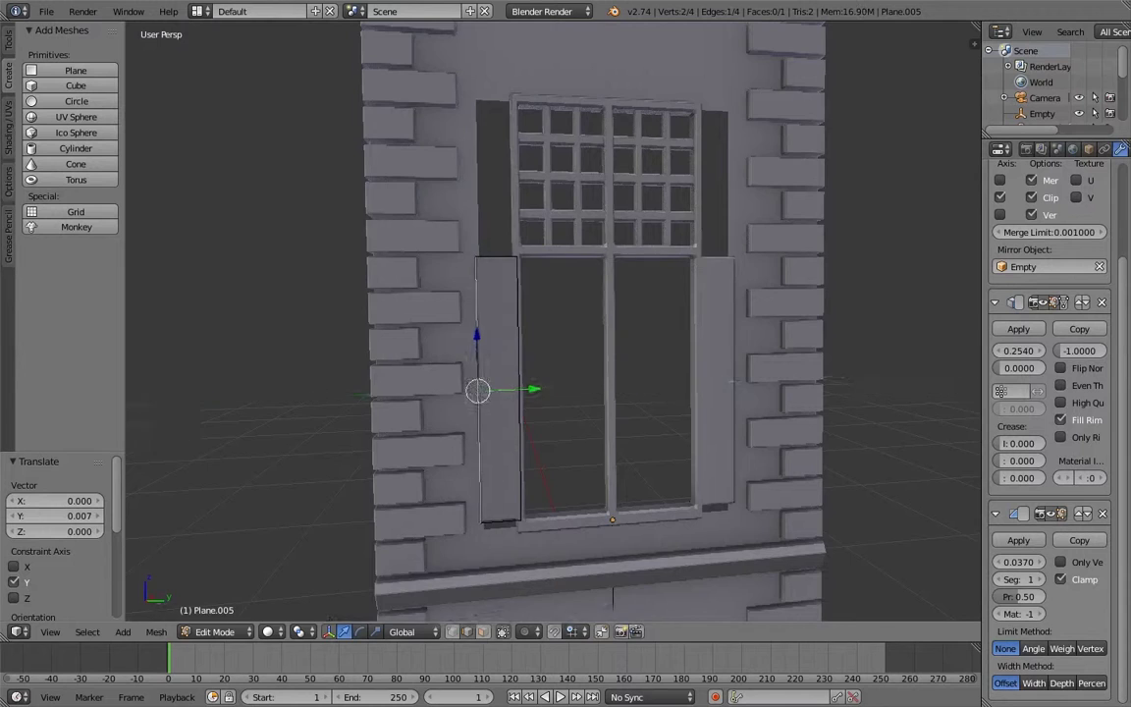
pyautogui.moveTo(589, 413); pyautogui.dragTo(589, 324, button='middle')
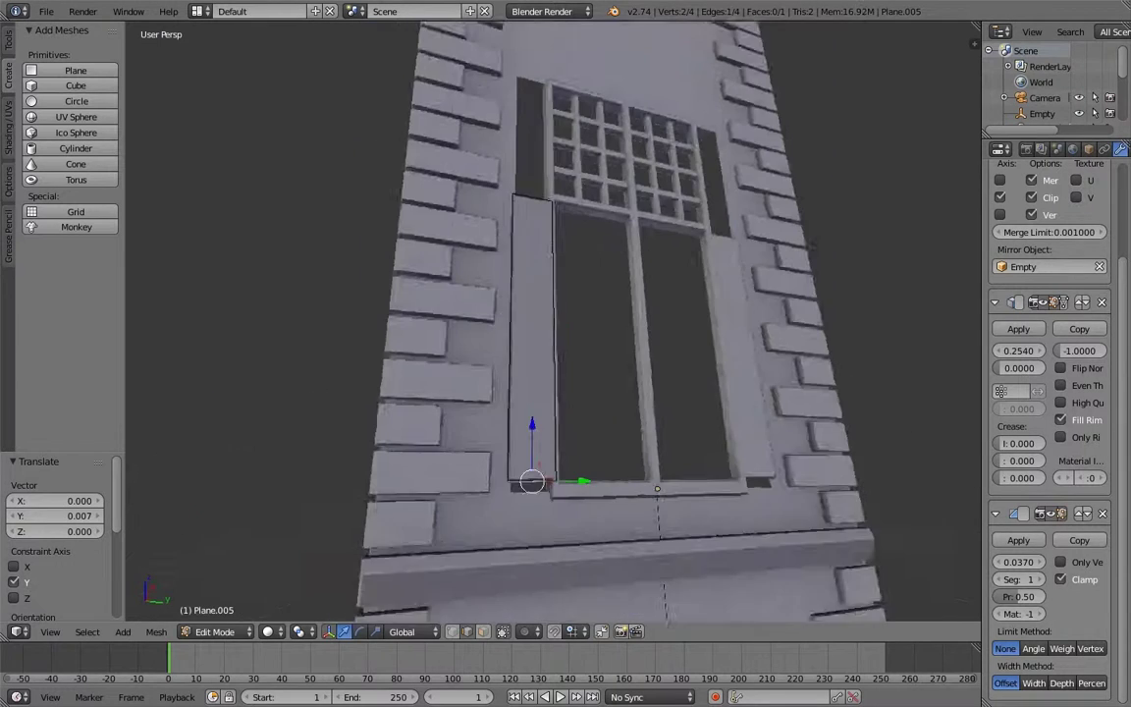
pyautogui.press('Escape')
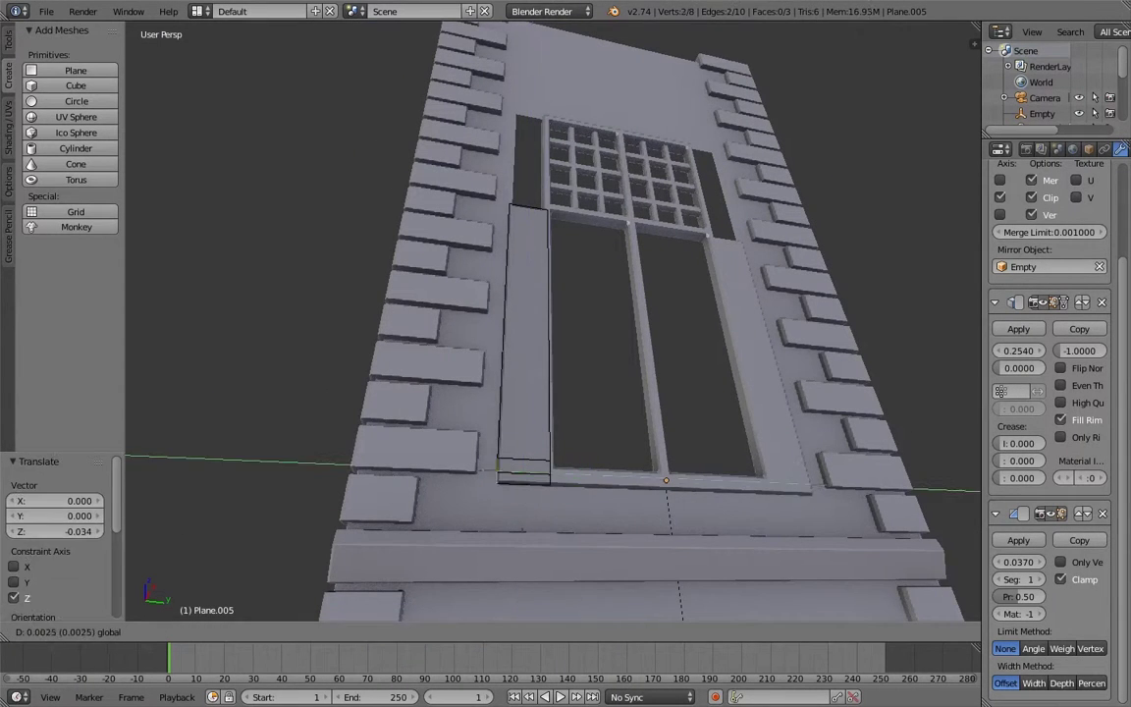
pyautogui.press('Return')
pyautogui.moveTo(550, 324); pyautogui.dragTo(550, 246, button='middle')
pyautogui.press('e')
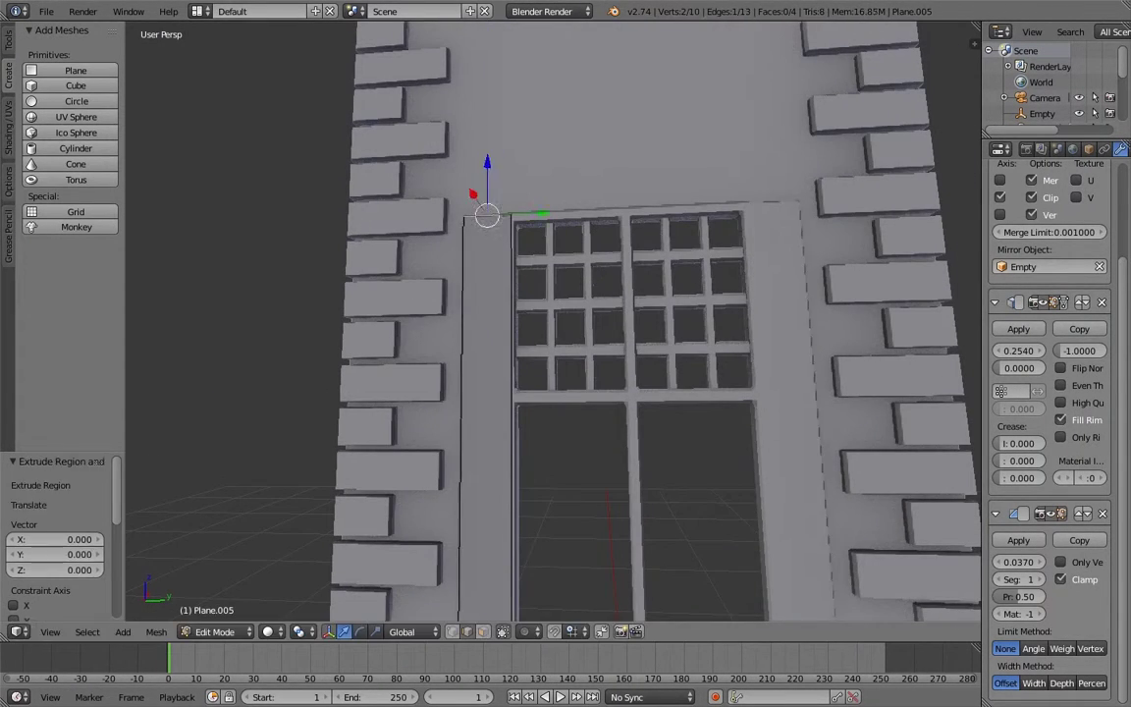
pyautogui.press('e')
pyautogui.press('y')
pyautogui.press('Return')
pyautogui.moveTo(578, 324)
pyautogui.mouseDown(button='middle')
pyautogui.moveTo(577, 295)
pyautogui.moveTo(462, 294)
pyautogui.mouseUp(button='middle')
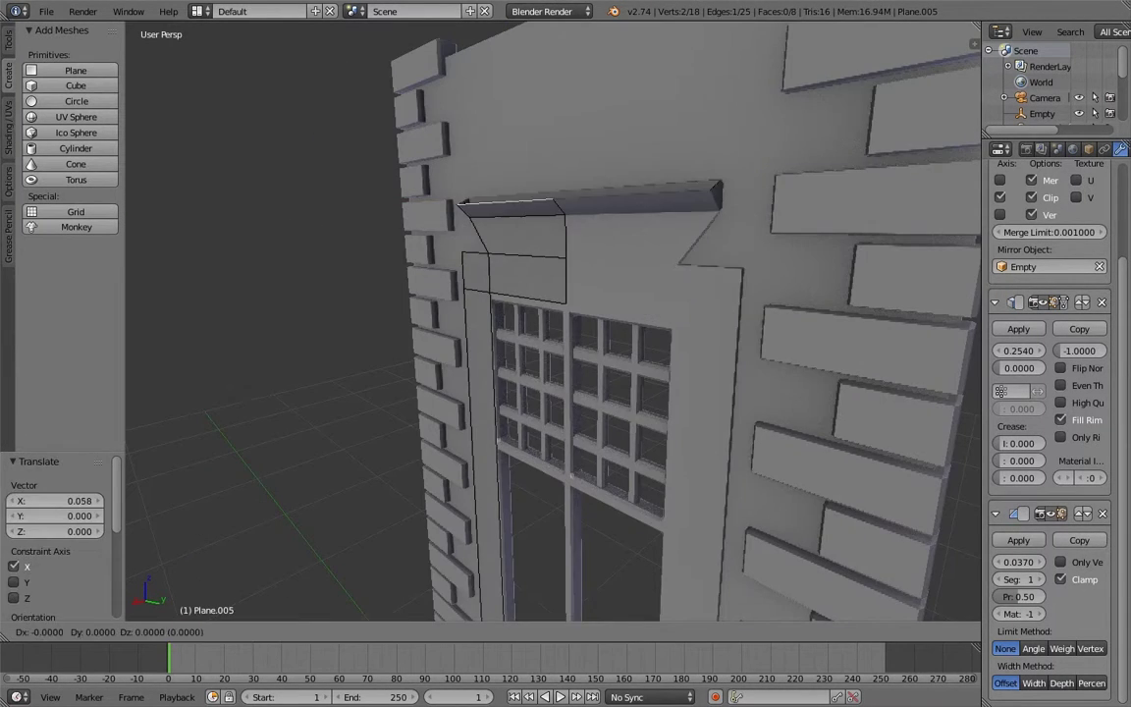
# - Extrude the top edge outward along X to form the projecting cap
pyautogui.press('e')
pyautogui.press('x')
pyautogui.press('Return')
pyautogui.press('e')
pyautogui.moveTo(550, 324); pyautogui.dragTo(462, 324, button='middle')
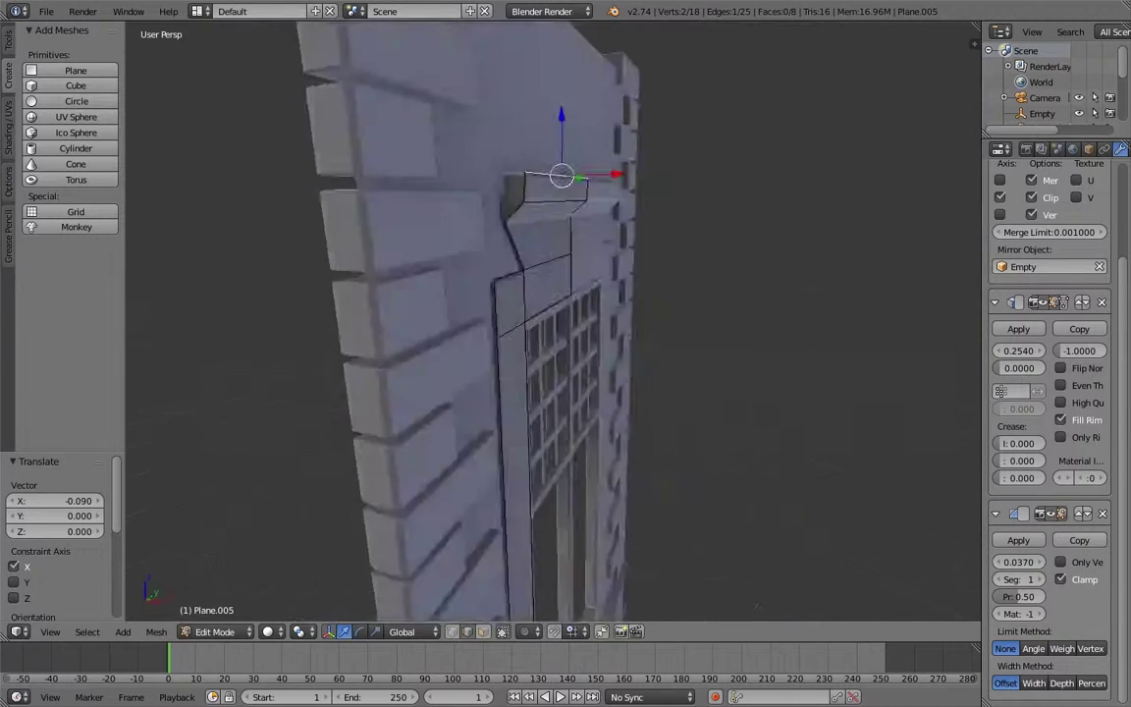
pyautogui.scroll(-3, 550, 324)
pyautogui.scroll(3, 550, 324)
pyautogui.press('Return')
pyautogui.scroll(-3, 550, 324)
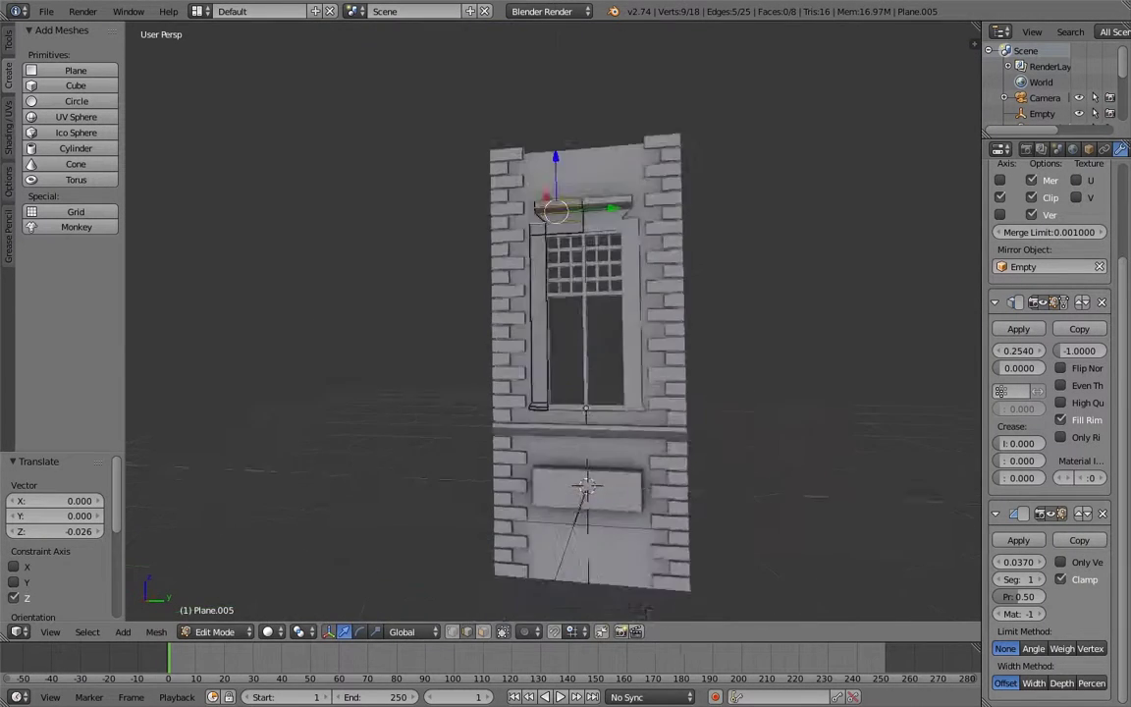
pyautogui.scroll(2, 549, 324)
pyautogui.scroll(2, 550, 324)
# - Add a loop cut on the side strip, then undo it and inspect the left side
pyautogui.hotkey('ctrl', 'r')
pyautogui.click(472, 491)
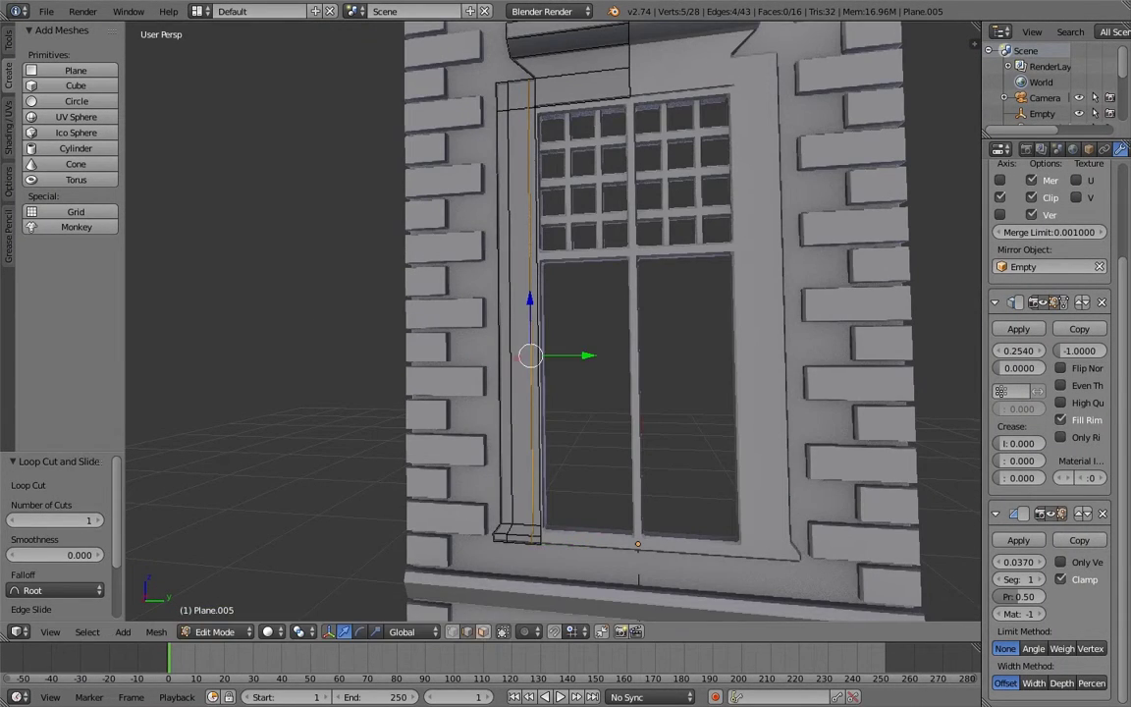
pyautogui.hotkey('ctrl', 'z')
pyautogui.moveTo(550, 324)
pyautogui.mouseDown(button='middle')
pyautogui.moveTo(491, 324)
pyautogui.moveTo(550, 324)
pyautogui.moveTo(603, 393)
pyautogui.mouseUp(button='middle')
# - Duplicate the Plane.005 wall panel and move the copy up just under the window
pyautogui.press('Tab')
pyautogui.hotkey('shift', 'd')
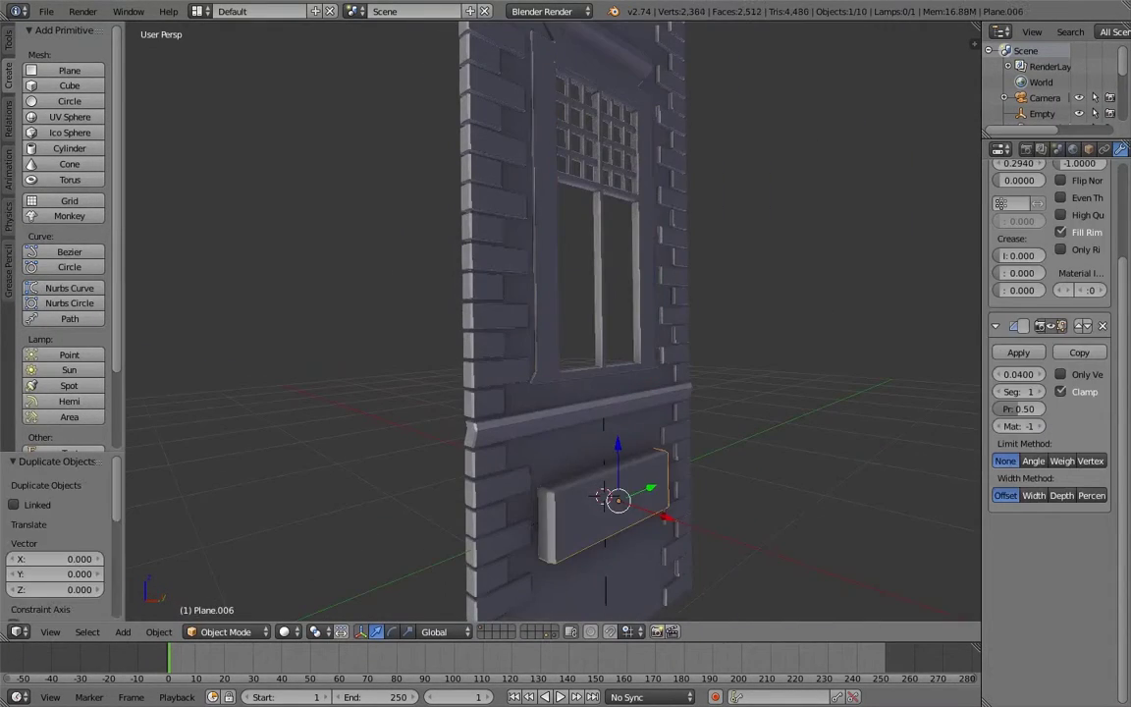
pyautogui.press('Return')
pyautogui.press('g')
pyautogui.press('Return')
pyautogui.scroll(3, 603, 412)
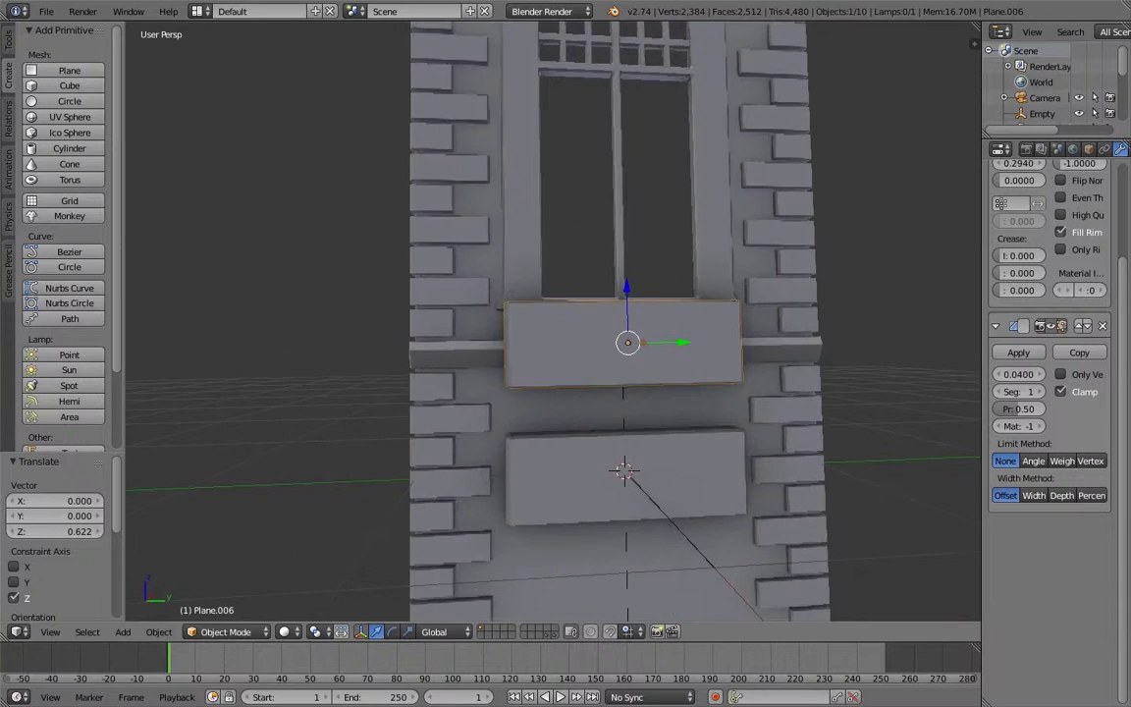
# - Add nine evenly spaced vertical loop cuts and pull an arched curve along the bottom
pyautogui.press('Tab')
pyautogui.hotkey('ctrl', 'r')
pyautogui.scroll(1, 649, 294)
pyautogui.click(649, 295)
pyautogui.rightClick(649, 294)
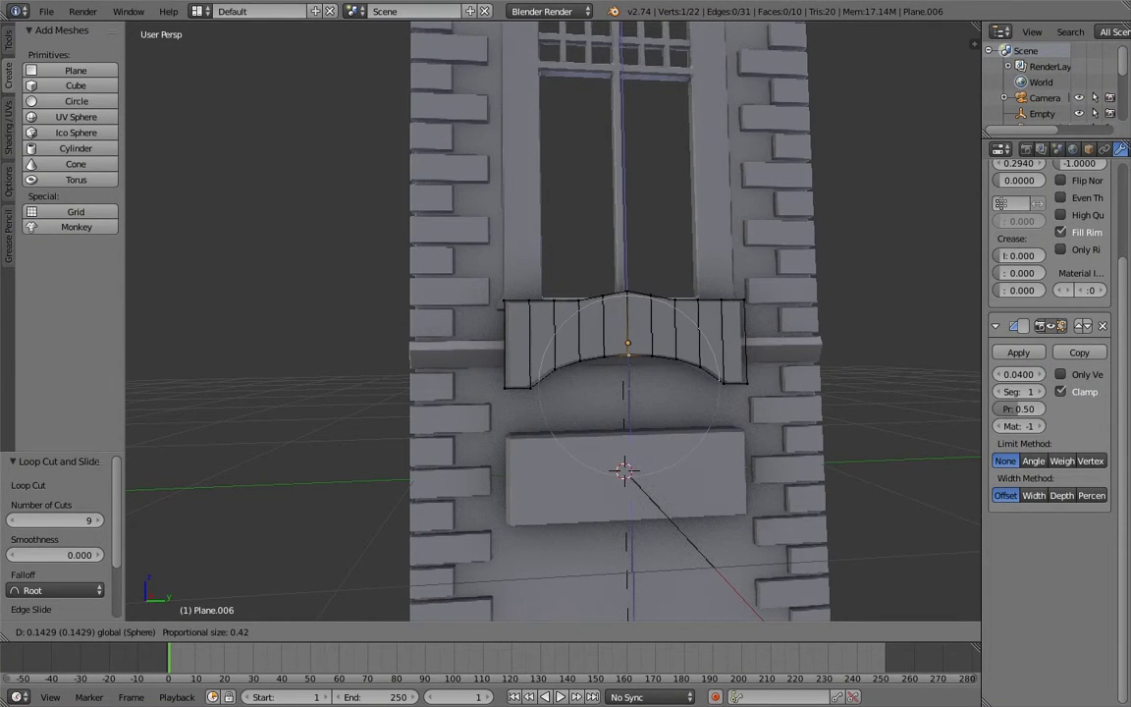
pyautogui.click(762, 619)
pyautogui.moveTo(762, 619); pyautogui.dragTo(727, 599, button='middle')
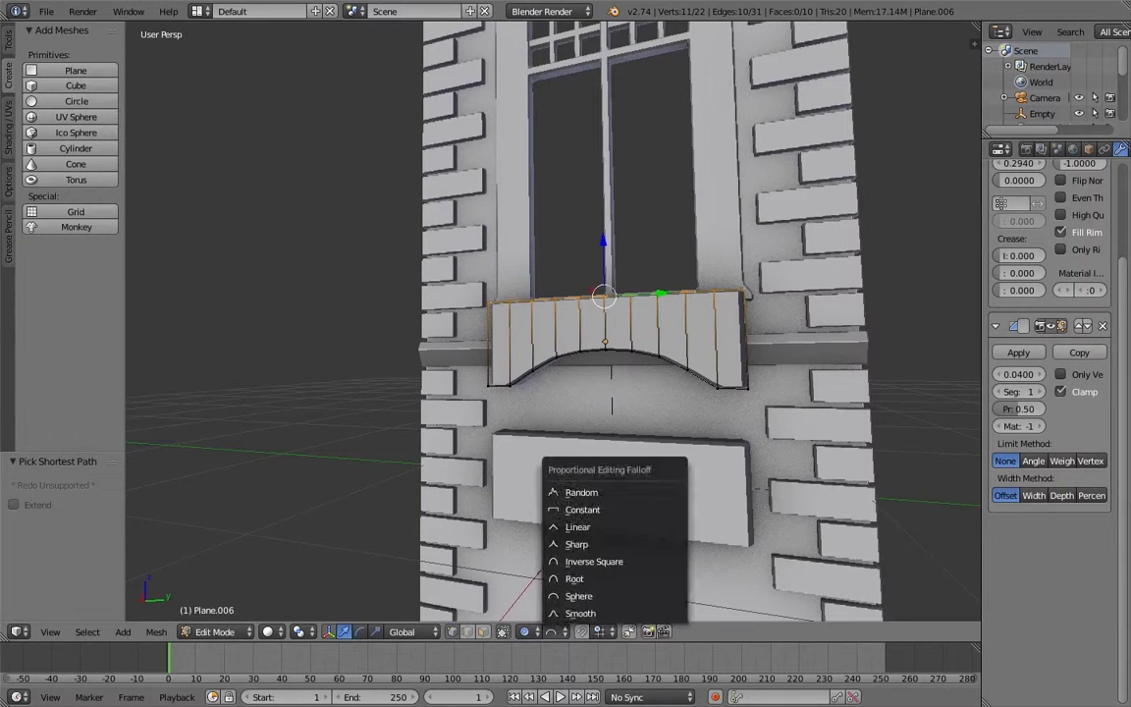
# - Flatten the top edge to one height and extrude the arched panel out from the wall
pyautogui.press('0')
pyautogui.press('Return')
pyautogui.moveTo(662, 335)
pyautogui.mouseDown(button='middle')
pyautogui.moveTo(655, 392)
pyautogui.moveTo(648, 373)
pyautogui.mouseUp(button='middle')
pyautogui.press('e')
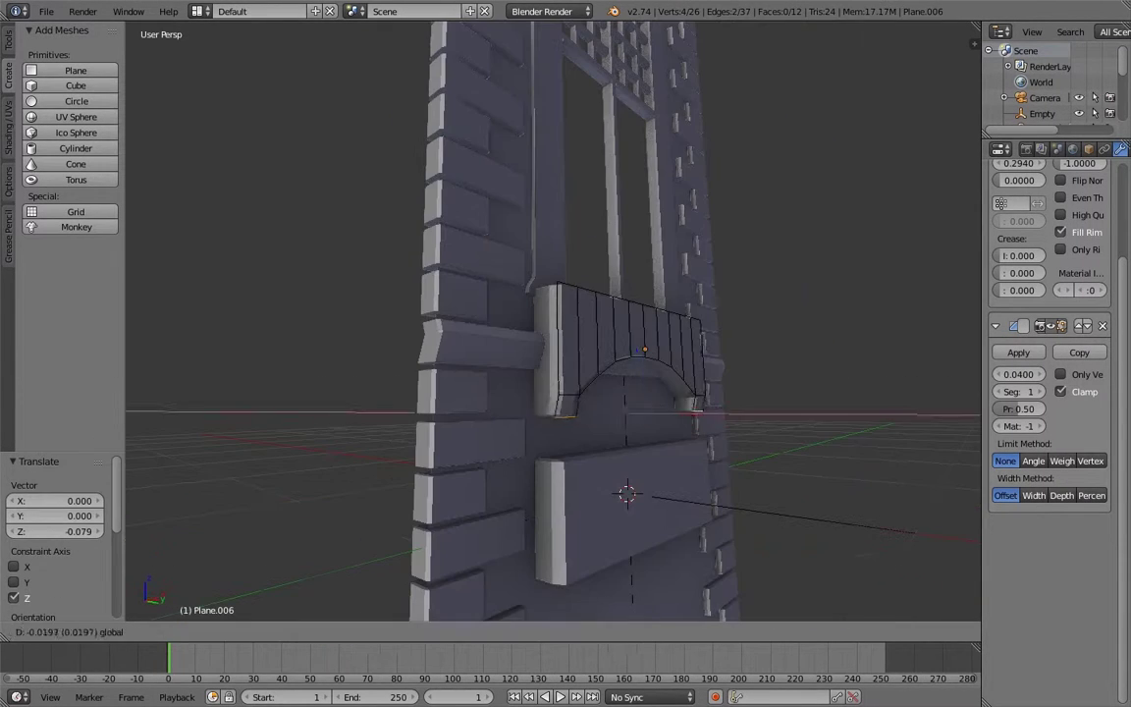
pyautogui.click(914, 531)
pyautogui.moveTo(913, 531)
pyautogui.mouseDown(button='middle')
pyautogui.moveTo(568, 576)
pyautogui.moveTo(594, 574)
pyautogui.moveTo(676, 372)
pyautogui.mouseUp(button='middle')
# - Shift the whole window box along X and add a horizontal edge loop across it
pyautogui.press('a')
pyautogui.press('g')
pyautogui.press('x')
pyautogui.click(588, 550)
pyautogui.hotkey('ctrl', 'r')
pyautogui.click(676, 372)
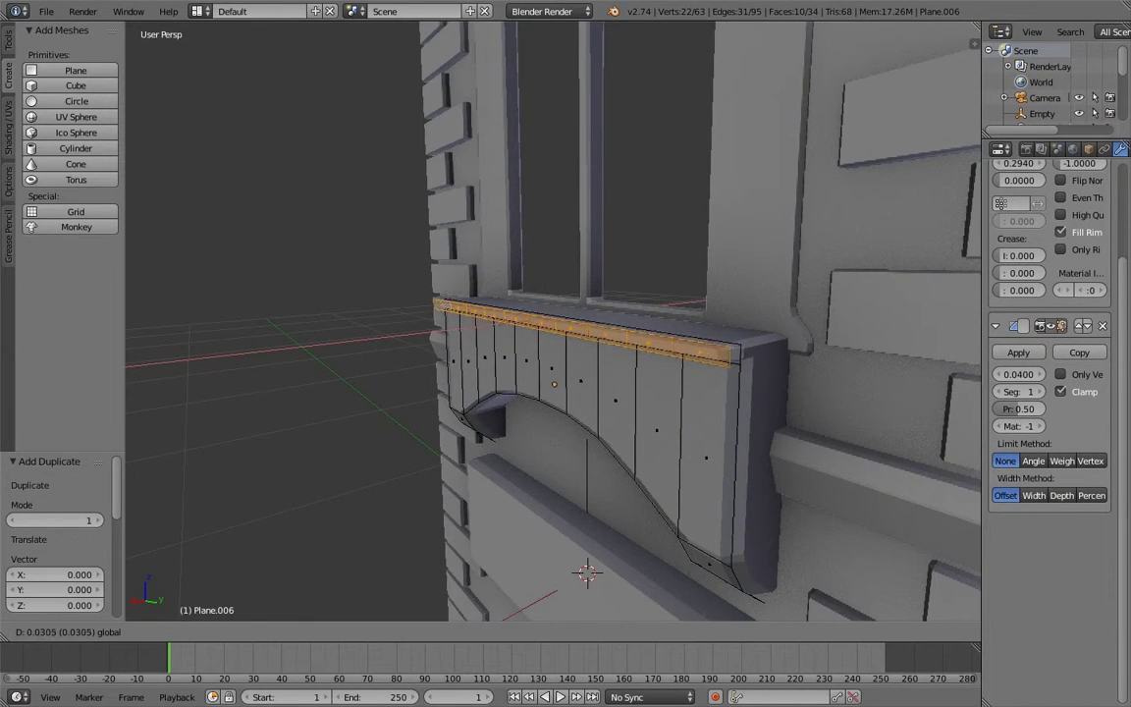
# - Position the duplicated top strip and widen it into the top ledge
pyautogui.click(447, 286)
pyautogui.moveTo(447, 286); pyautogui.dragTo(408, 277, button='middle')
pyautogui.moveTo(547, 231); pyautogui.dragTo(547, 234)
pyautogui.moveTo(547, 235); pyautogui.dragTo(609, 241, button='middle')
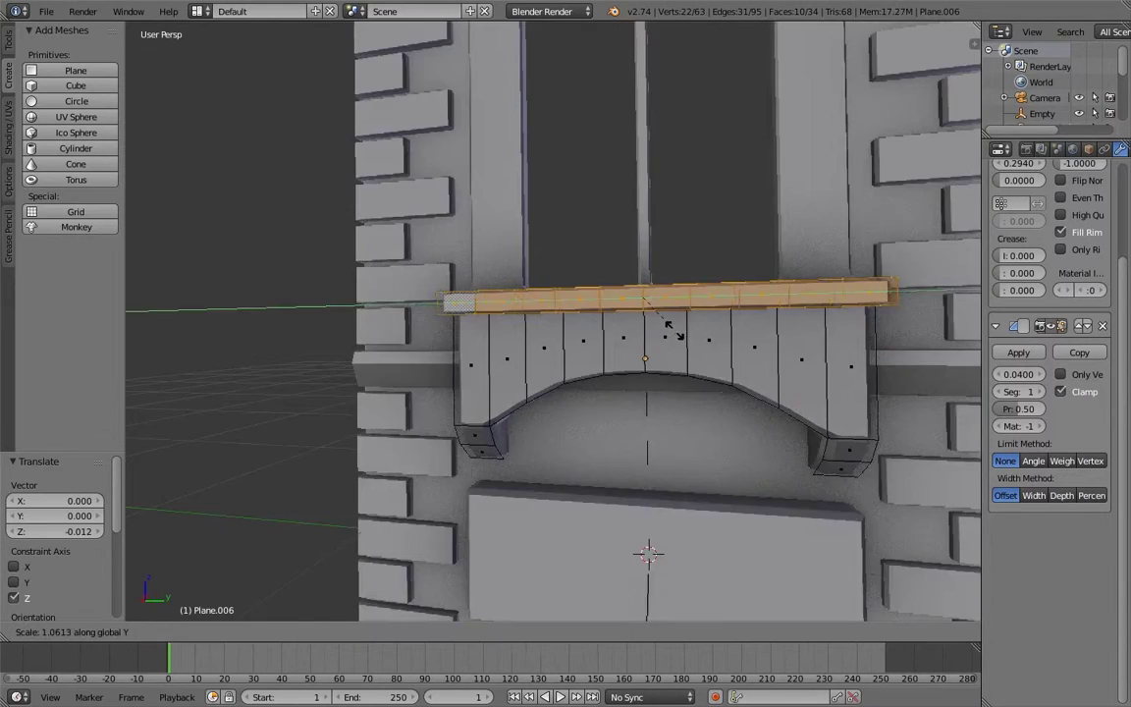
pyautogui.click(674, 331)
pyautogui.moveTo(674, 331); pyautogui.dragTo(684, 303, button='middle')
# - Duplicate the top ledge strip with slightly reduced depth and a slightly lower position
pyautogui.hotkey('shift', 'd')
pyautogui.press('Escape')
pyautogui.click(744, 358)
pyautogui.moveTo(744, 358); pyautogui.dragTo(707, 343, button='middle')
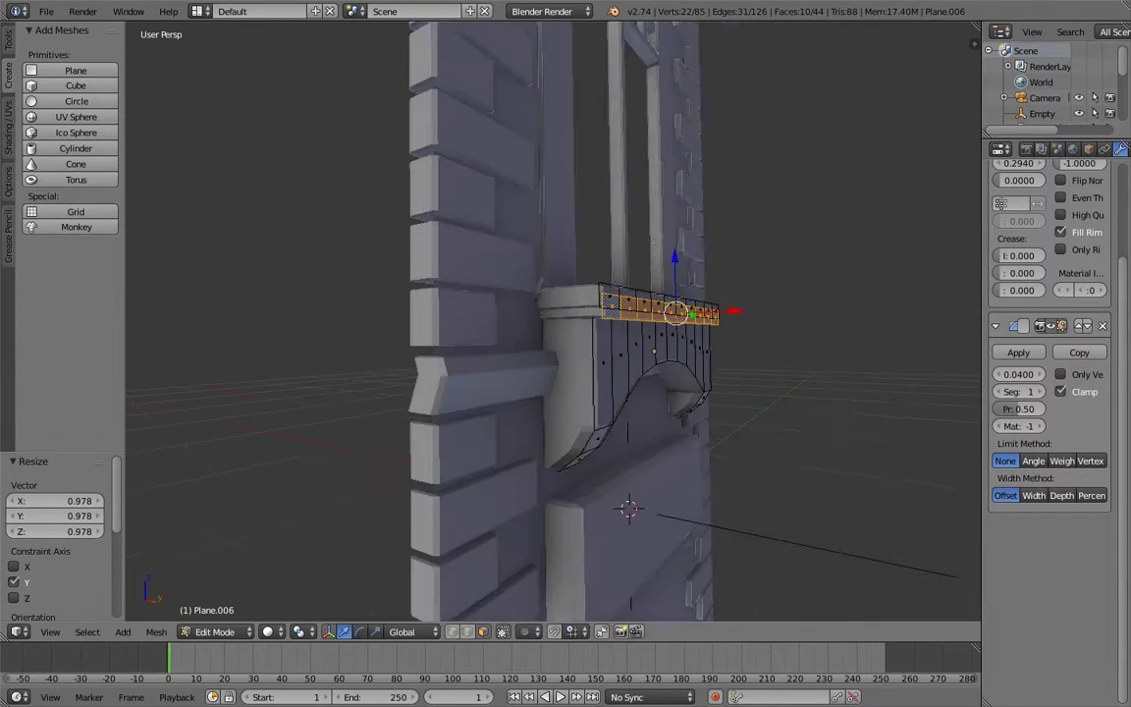
pyautogui.press('Return')
pyautogui.press('Tab')
pyautogui.scroll(-5, 609, 425)
pyautogui.scroll(6, 614, 434)
pyautogui.moveTo(613, 434)
pyautogui.mouseDown(button='middle')
pyautogui.moveTo(602, 541)
pyautogui.moveTo(657, 543)
pyautogui.moveTo(694, 608)
pyautogui.moveTo(682, 612)
pyautogui.moveTo(687, 589)
pyautogui.moveTo(686, 617)
pyautogui.mouseUp(button='middle')
# - Duplicate the ledge faces, extrude them downward, and deepen the ledge extrusion
pyautogui.press('Tab')
pyautogui.scroll(-5, 602, 541)
pyautogui.hotkey('shift', 'd')
pyautogui.press('Return')
pyautogui.click(687, 590)
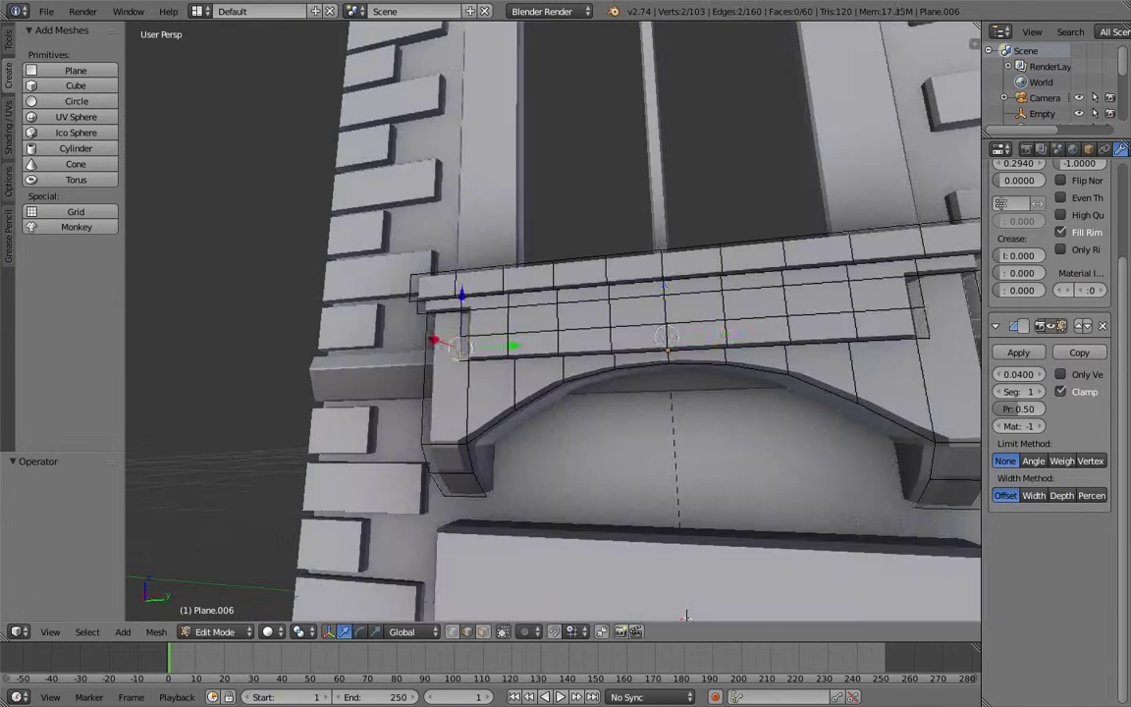
pyautogui.press('Escape')
pyautogui.press('e')
pyautogui.press('Escape')
pyautogui.click(965, 372)
pyautogui.moveTo(966, 372)
pyautogui.mouseDown(button='middle')
pyautogui.moveTo(696, 617)
pyautogui.moveTo(686, 601)
pyautogui.mouseUp(button='middle')
# - Set the front panel's middle face strip back into a recessed band
pyautogui.press('Tab')
pyautogui.scroll(-3, 687, 601)
pyautogui.press('Tab')
pyautogui.scroll(3, 629, 505)
pyautogui.keyDown('ctrl'); pyautogui.rightClick(763, 341); pyautogui.keyUp('ctrl')
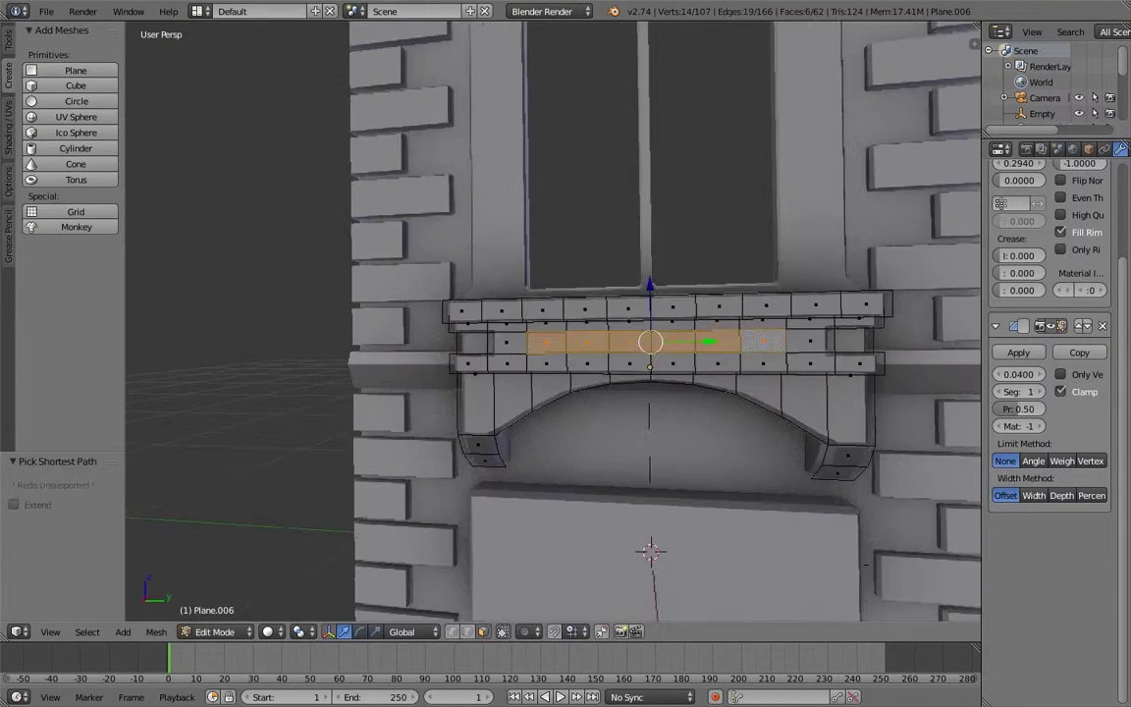
pyautogui.press('e')
pyautogui.press('Escape')
pyautogui.moveTo(763, 341); pyautogui.dragTo(815, 373, button='middle')
# - Exit mesh editing, inspect the finished ledge, and show the view properties sidebar
pyautogui.press('Tab')
pyautogui.moveTo(669, 364); pyautogui.dragTo(631, 550, button='middle')
pyautogui.press('n')
pyautogui.scroll(-3, 550, 393)
# - Raise ambient occlusion strength to 2.000 and nudge Plane.005 along X
pyautogui.moveTo(904, 569); pyautogui.dragTo(923, 569)
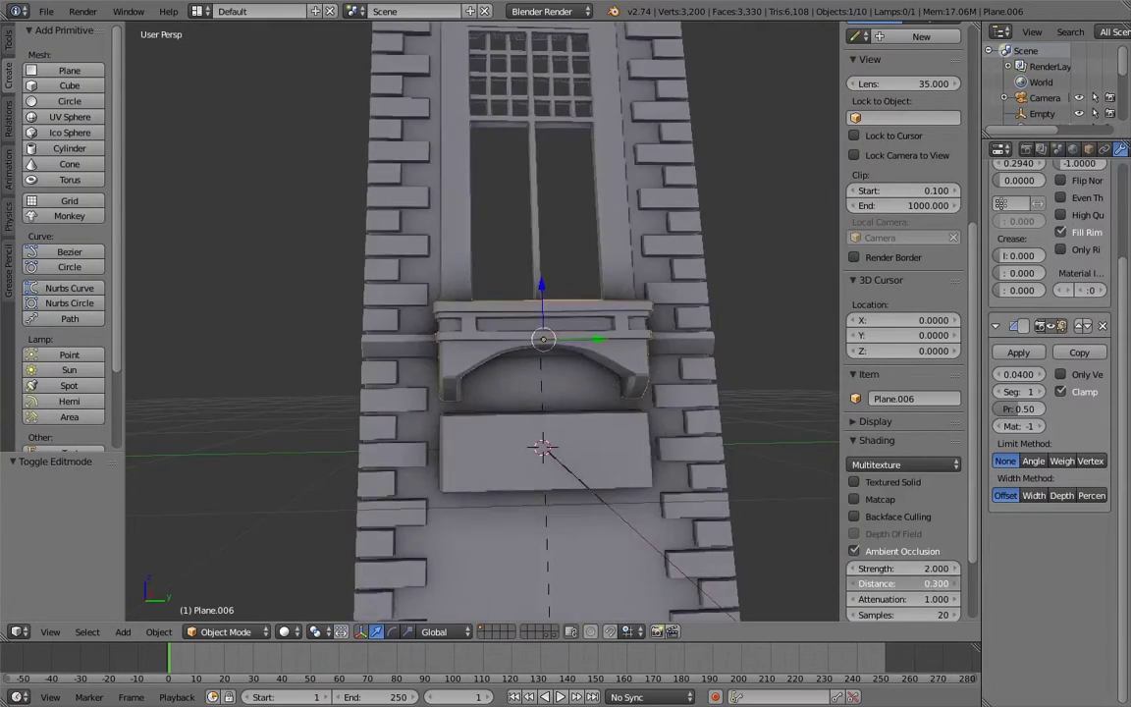
pyautogui.moveTo(550, 392); pyautogui.dragTo(589, 324, button='middle')
pyautogui.rightClick(540, 462)
pyautogui.press('g')
pyautogui.press('x')
pyautogui.click(543, 462)
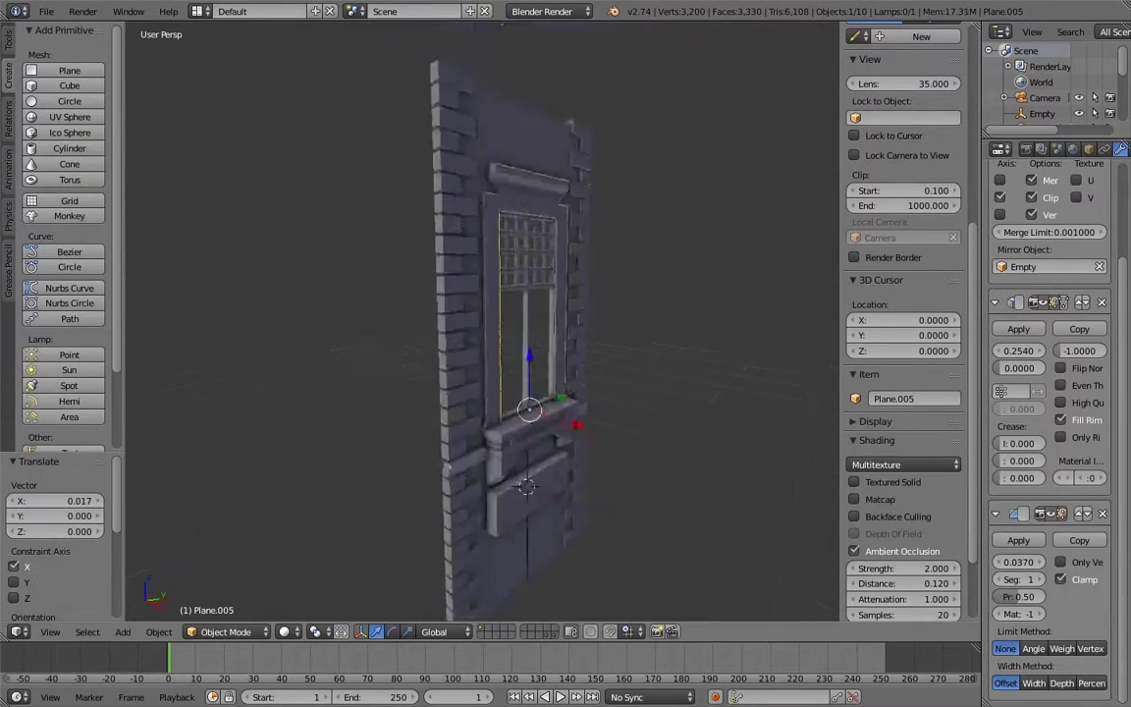
pyautogui.moveTo(542, 461); pyautogui.dragTo(589, 373, button='middle')
# - Check Plane.005 in edit mode, then undo to remove the leftover lower panel
pyautogui.press('Tab')
pyautogui.moveTo(527, 484)
pyautogui.mouseDown(button='middle')
pyautogui.moveTo(550, 413)
pyautogui.moveTo(528, 513)
pyautogui.moveTo(570, 393)
pyautogui.moveTo(531, 393)
pyautogui.moveTo(559, 413)
pyautogui.mouseUp(button='middle')
pyautogui.scroll(-2, 488, 363)
pyautogui.press('Tab')
pyautogui.hotkey('ctrl', 'z')
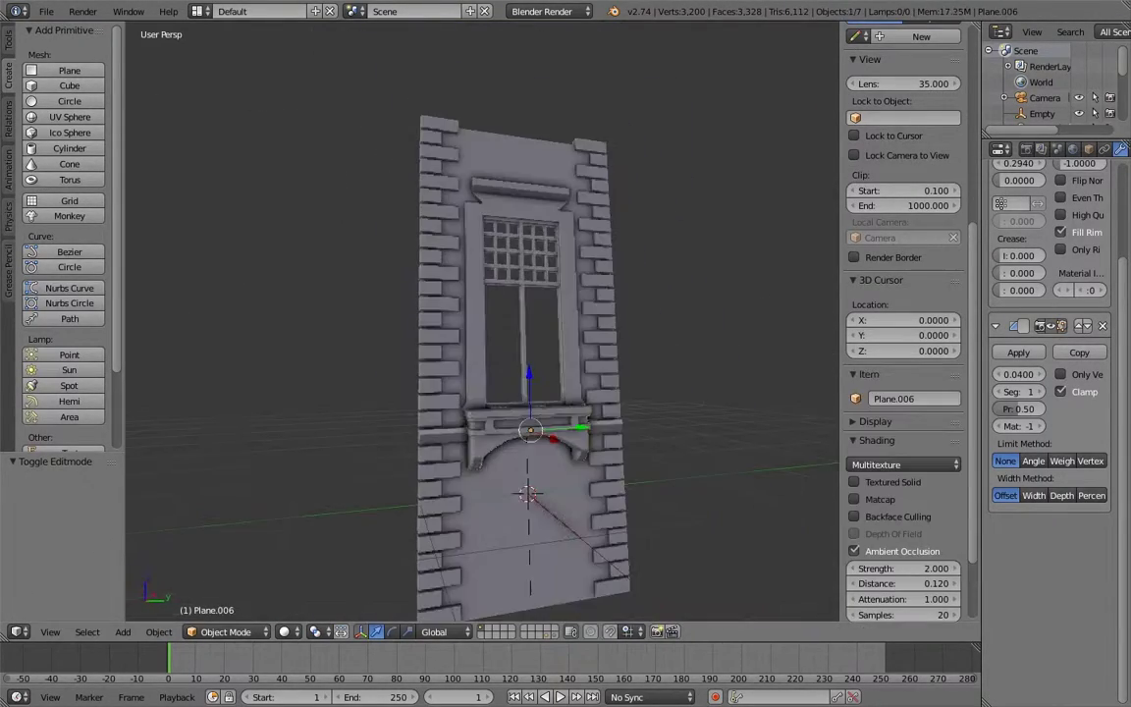
# - In the window box's wireframe edit view, brush-select the arched sill parts
pyautogui.press('Tab')
pyautogui.scroll(4, 530, 429)
pyautogui.scroll(-2, 530, 429)
pyautogui.press('z')
pyautogui.press('c')
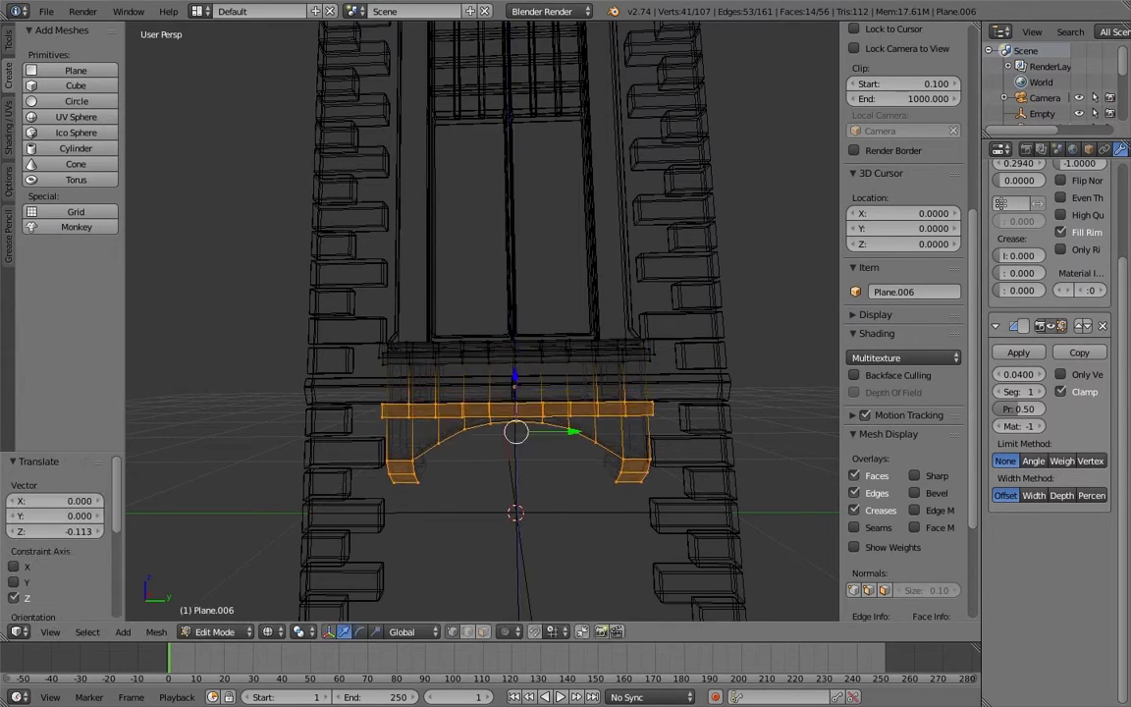
# - Return to solid shading and leave mesh editing of the window box
pyautogui.press('z')
pyautogui.scroll(3, 515, 432)
pyautogui.scroll(-2, 516, 432)
pyautogui.scroll(-2, 515, 432)
pyautogui.press('Tab')
pyautogui.scroll(2, 481, 392)
pyautogui.moveTo(481, 393)
pyautogui.mouseDown(button='middle')
pyautogui.moveTo(550, 413)
pyautogui.moveTo(471, 383)
pyautogui.mouseUp(button='middle')
# - Scale the window frame Plane.003 along Y to 0.965 for a shallower depth
pyautogui.rightClick(628, 393)
pyautogui.press('s')
pyautogui.press('y')
pyautogui.click(639, 479)
pyautogui.scroll(-5, 496, 392)
# - Nudge Plane.005 0.008 sideways along the X axis
pyautogui.rightClick(472, 295)
pyautogui.press('g')
pyautogui.press('x')
pyautogui.click(473, 295)
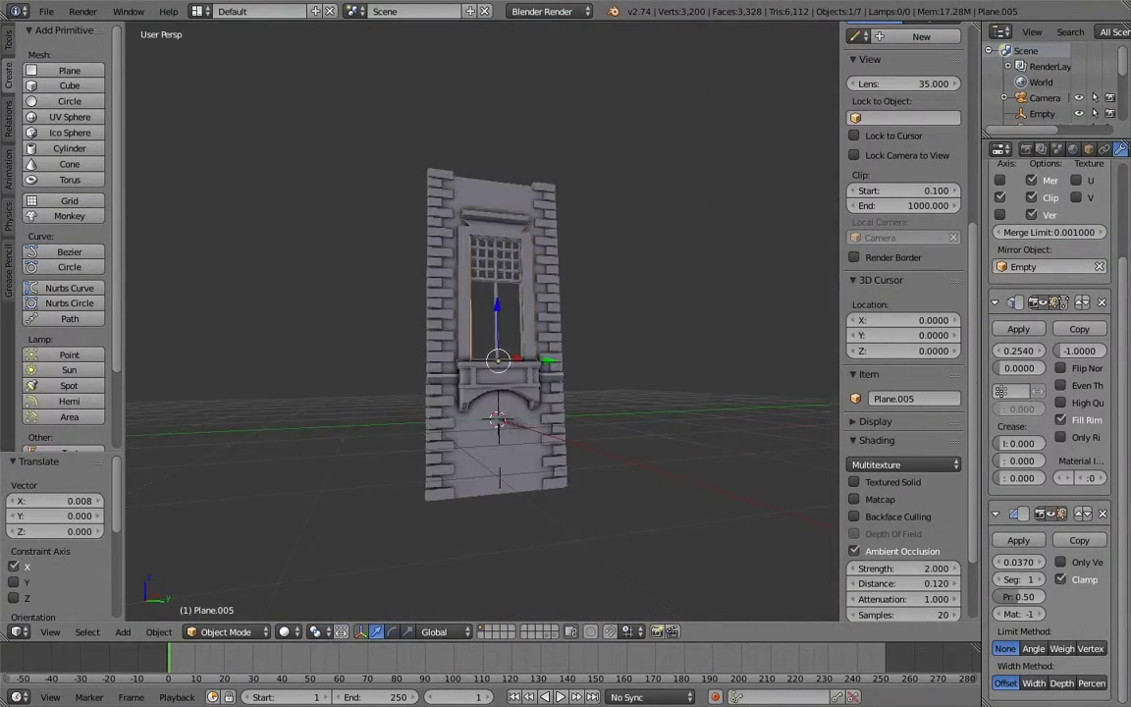
pyautogui.press('Tab')
pyautogui.scroll(4, 491, 324)
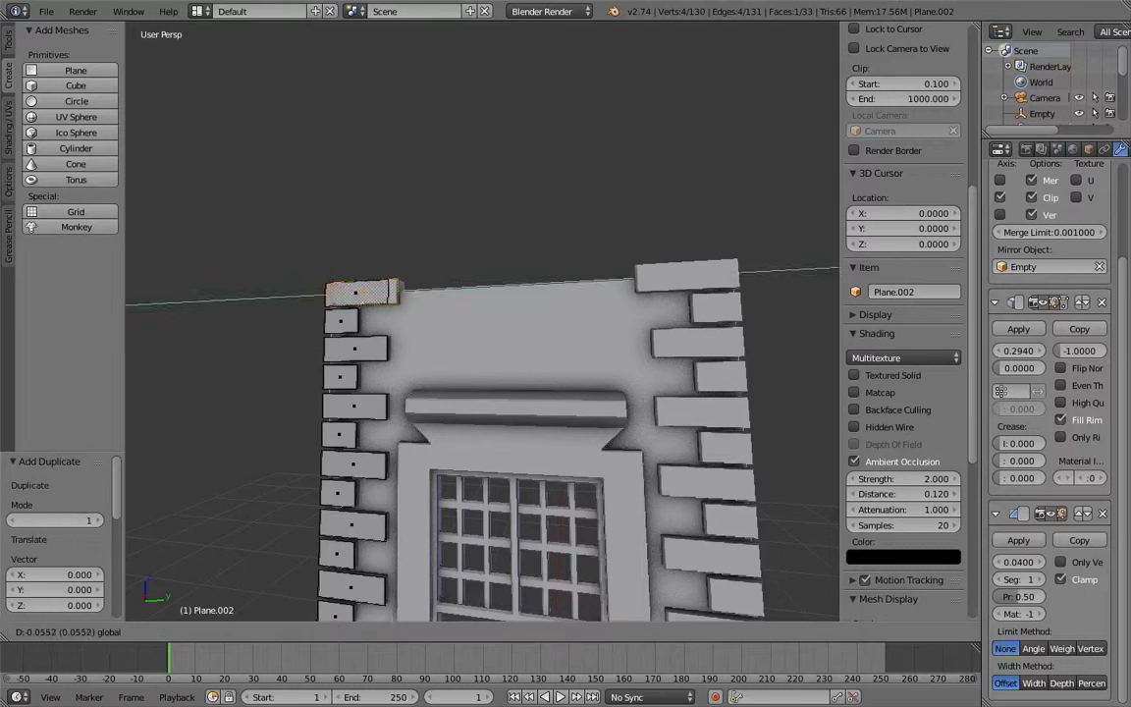
# - Lower the top-left brick vertically along Z
pyautogui.press('z')
pyautogui.press('Return')
pyautogui.scroll(4, 540, 353)
pyautogui.press('g')
pyautogui.press('z')
# - Duplicate the bricks, raising them and shifting them -0.227 along Y above the window
pyautogui.hotkey('shift', 'd')
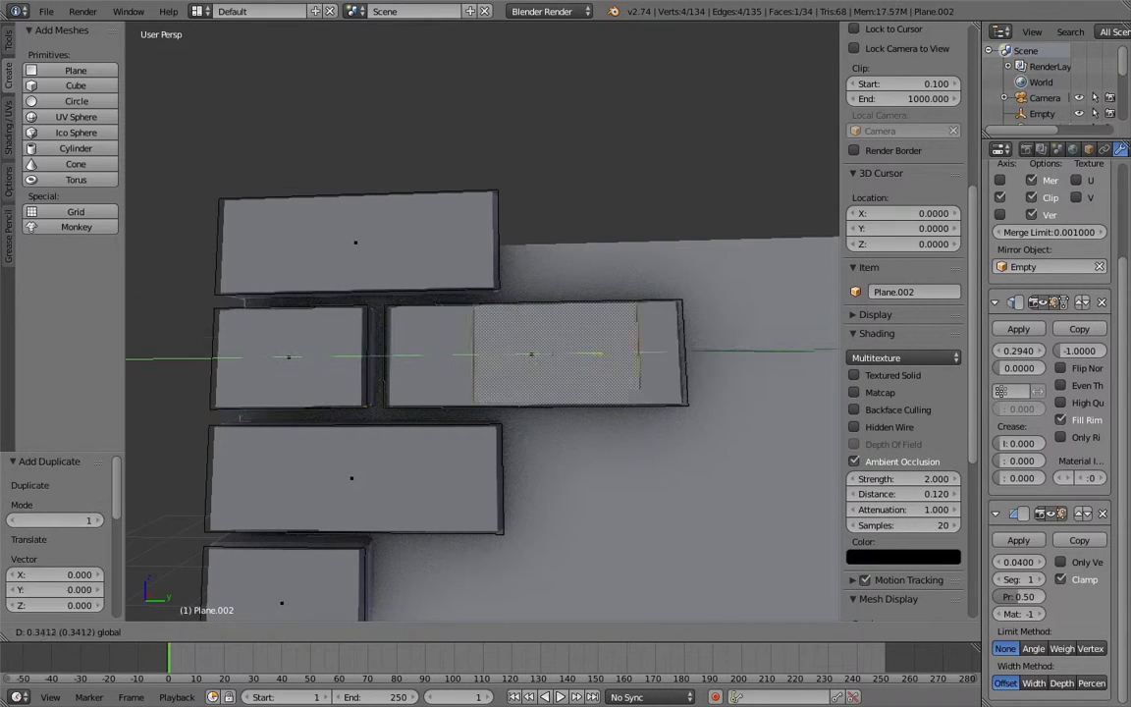
pyautogui.press('z')
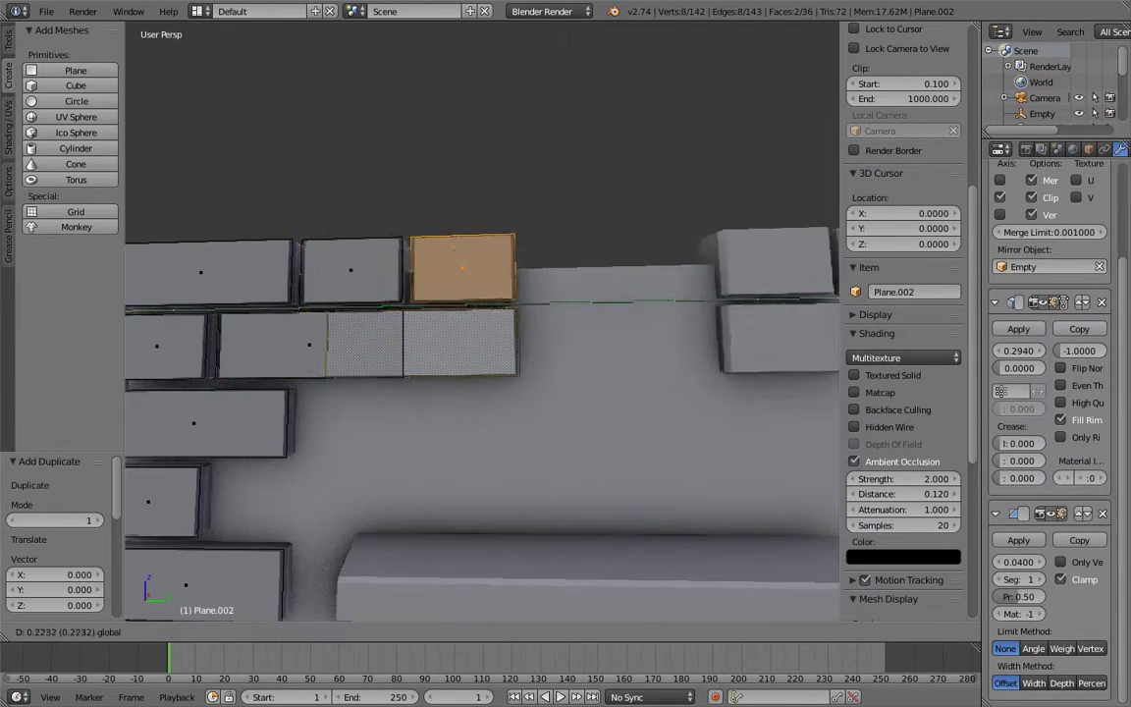
pyautogui.press('g')
pyautogui.press('y')
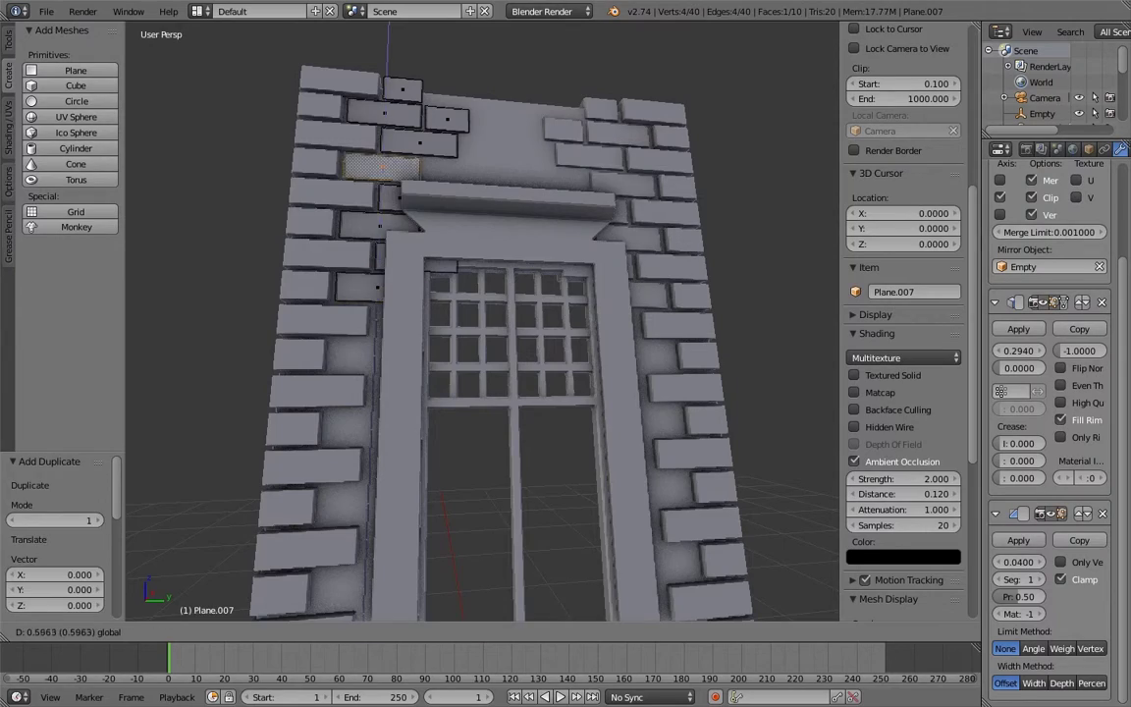
pyautogui.press('Return')
# - Check brick alignment in wireframe, return to solid object view, and deselect everything
pyautogui.scroll(5, 550, 325)
pyautogui.press('z')
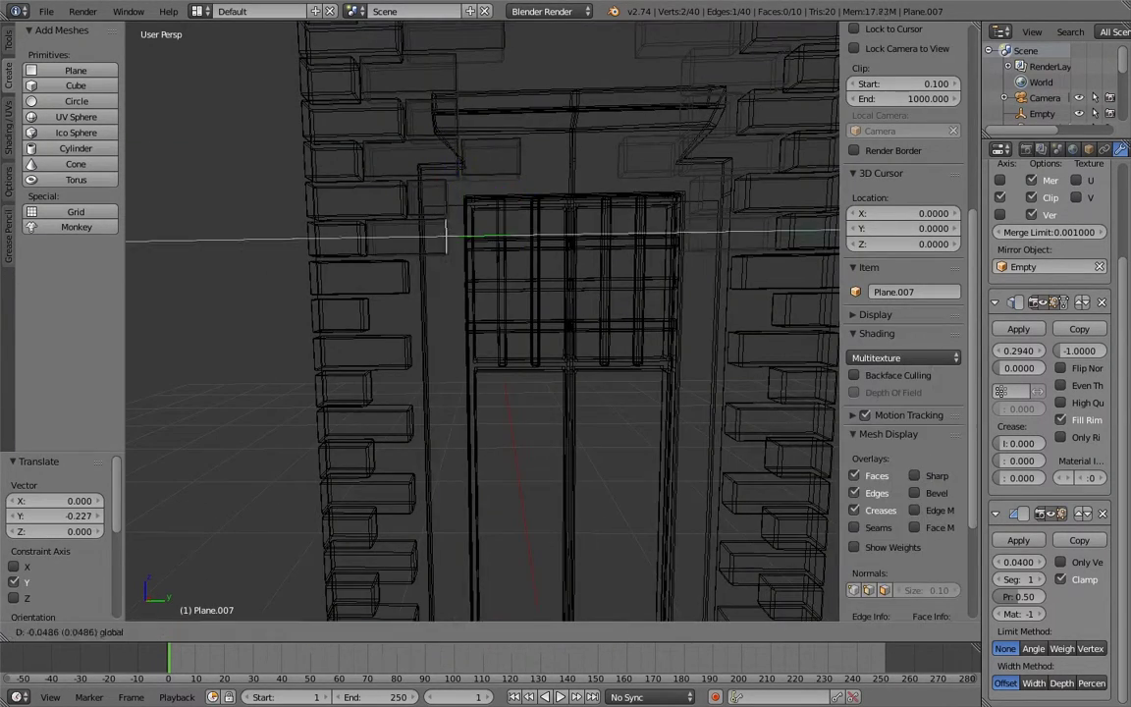
pyautogui.scroll(-5, 515, 412)
pyautogui.press('Tab')
pyautogui.press('z')
pyautogui.press('a')
pyautogui.moveTo(589, 393); pyautogui.dragTo(511, 383, button='middle')
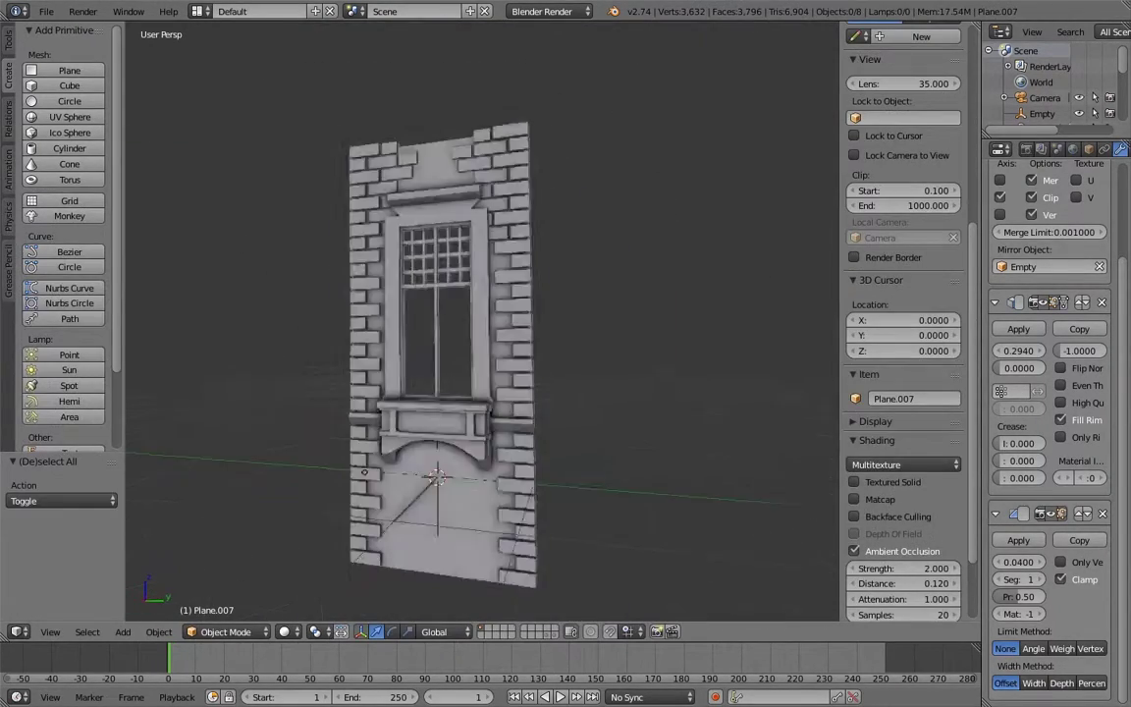
# - Delete the faces of the selected left column of bricks
pyautogui.rightClick(369, 467)
pyautogui.press('Tab')
pyautogui.scroll(4, 550, 354)
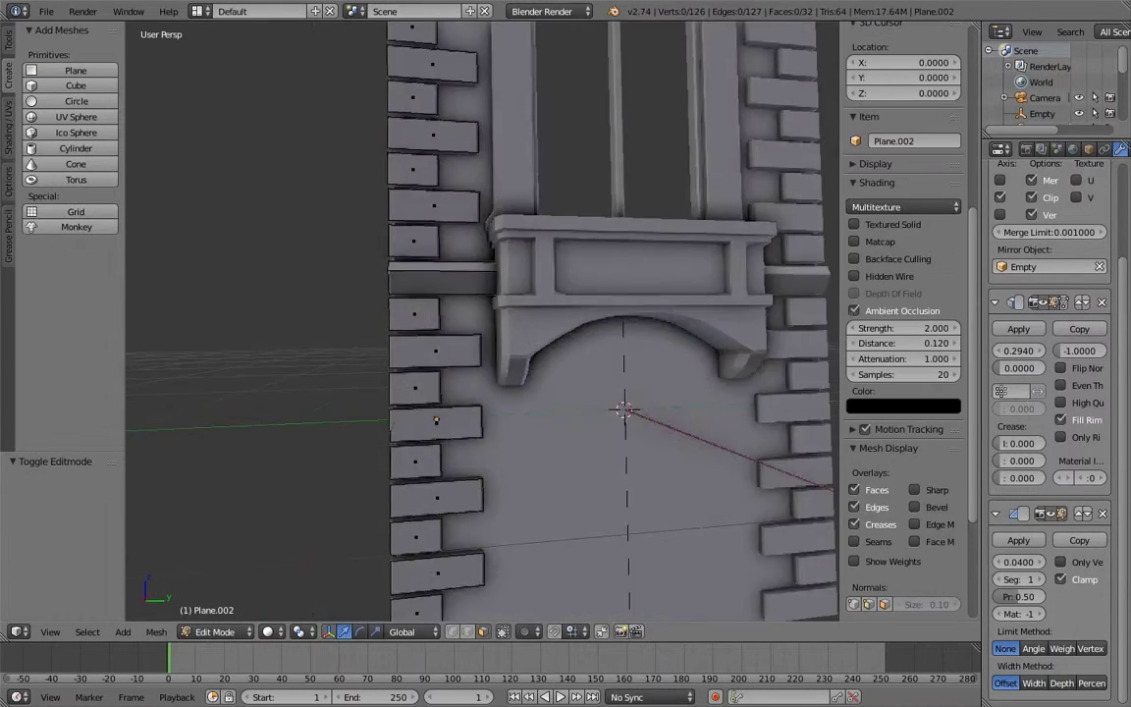
pyautogui.press('a')
pyautogui.press('x')
pyautogui.press('Tab')
# - Nudge the selected brick face slightly in depth from an oblique view
pyautogui.moveTo(589, 393); pyautogui.dragTo(550, 393, button='middle')
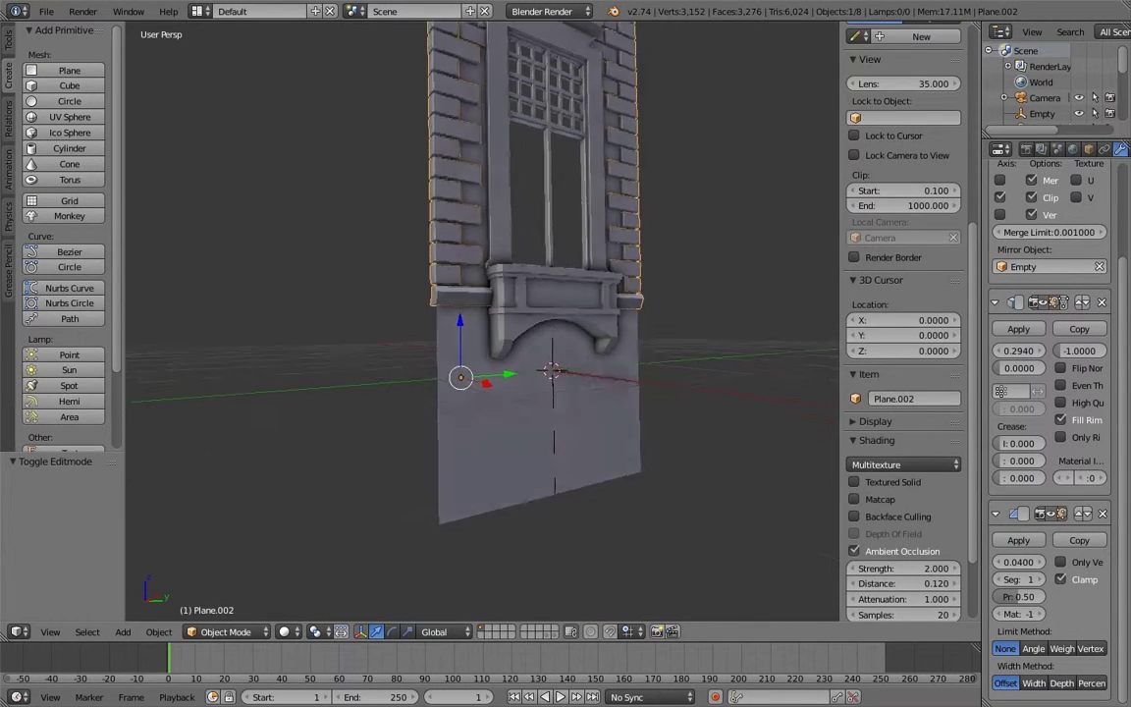
pyautogui.press('Tab')
pyautogui.scroll(4, 550, 354)
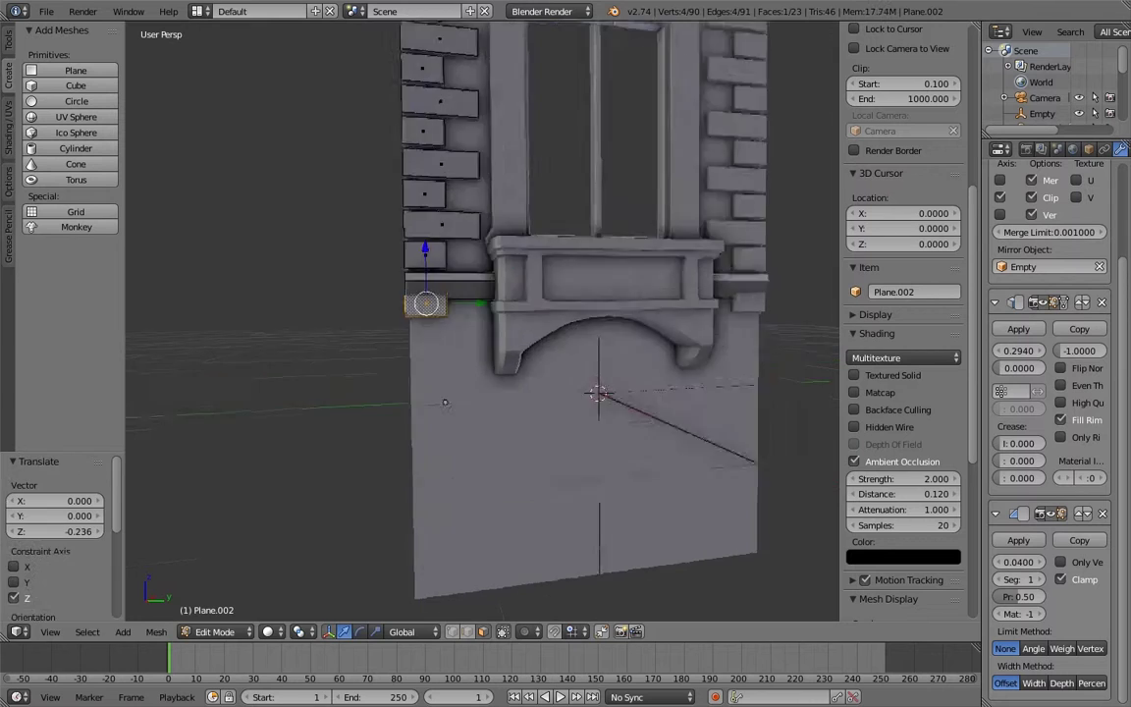
pyautogui.moveTo(590, 393); pyautogui.dragTo(550, 393, button='middle')
pyautogui.moveTo(383, 284); pyautogui.dragTo(390, 284)
pyautogui.click(512, 307)
pyautogui.moveTo(511, 306); pyautogui.dragTo(550, 333, button='middle')
# - Duplicate the brick face and move the copy down along Z beside the arched sill
pyautogui.hotkey('shift', 'd')
pyautogui.press('z')
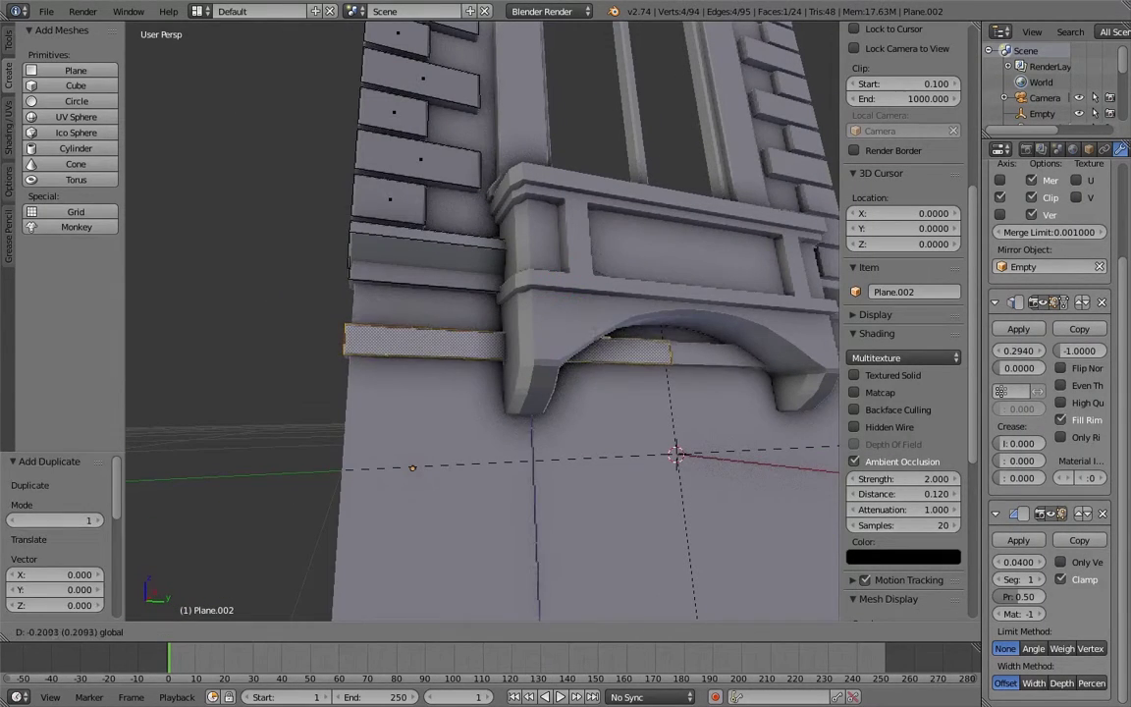
pyautogui.click(676, 449)
pyautogui.scroll(-3, 638, 461)
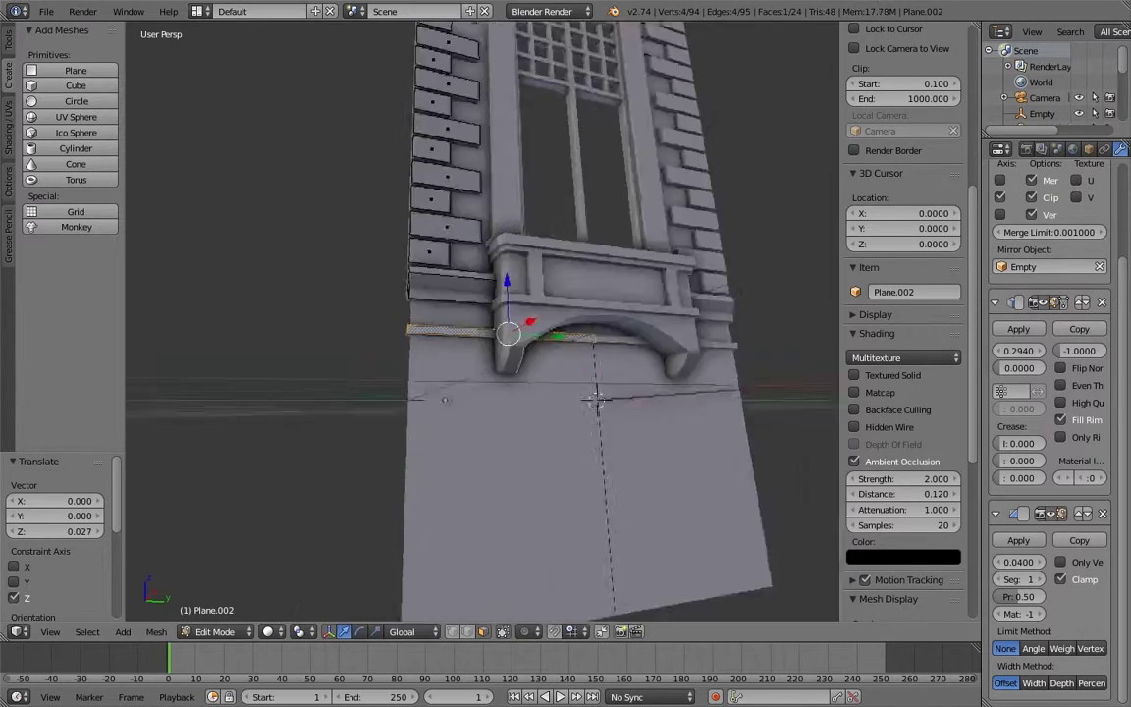
pyautogui.scroll(5, 606, 478)
pyautogui.press('z')
pyautogui.press('a')
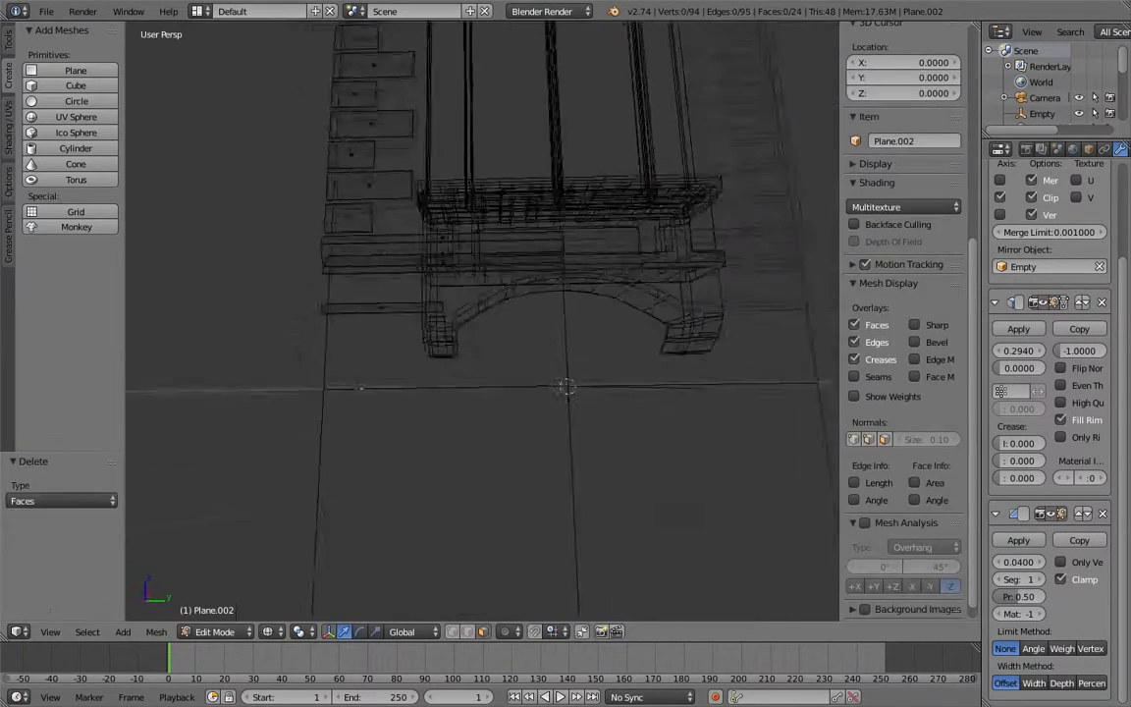
pyautogui.press('Tab')
pyautogui.press('z')
pyautogui.press('Tab')
# - Duplicate another brick face into place at the base of the sill
pyautogui.rightClick(365, 466)
pyautogui.hotkey('shift', 'd')
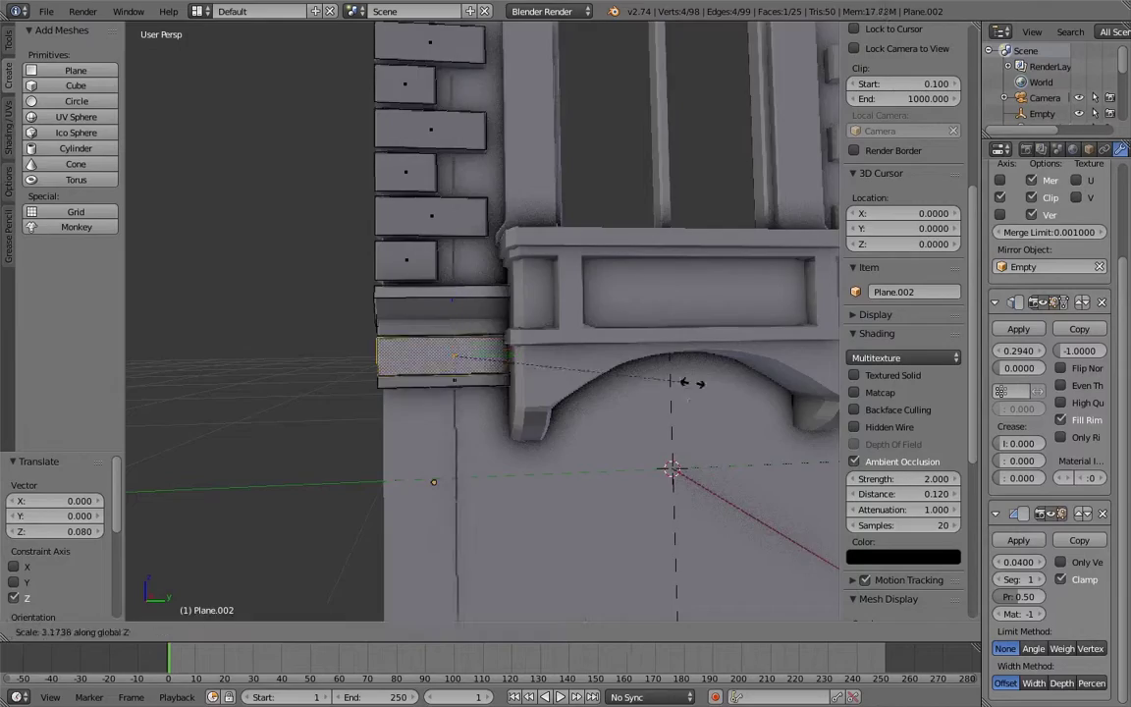
pyautogui.click(685, 383)
pyautogui.moveTo(685, 383); pyautogui.dragTo(609, 413, button='middle')
pyautogui.press('z')
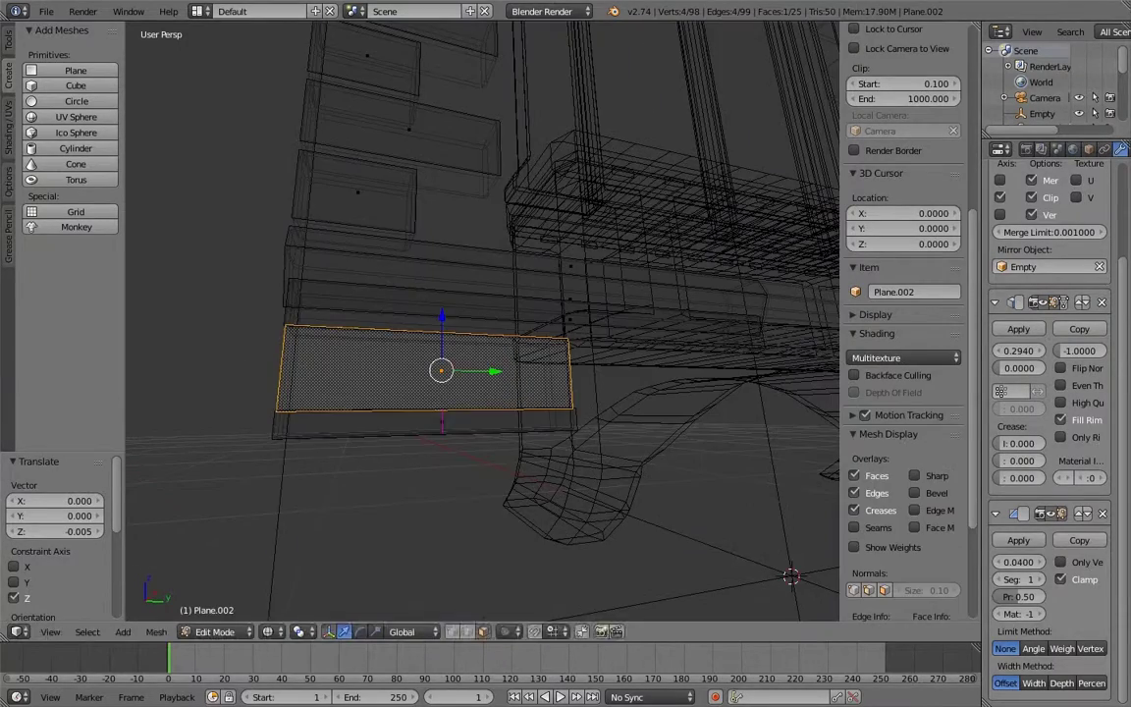
pyautogui.moveTo(442, 393); pyautogui.dragTo(373, 412, button='middle')
# - Cut the new brick face into two bricks and offset one to open a joint
pyautogui.click(432, 412)
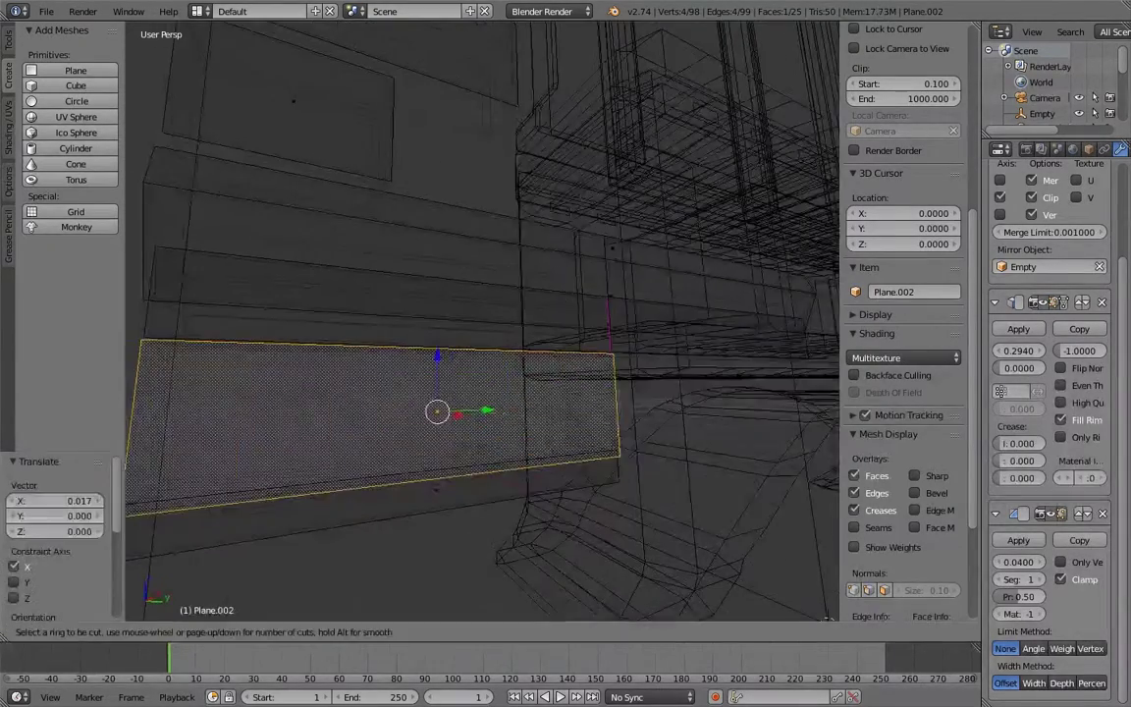
pyautogui.press('z')
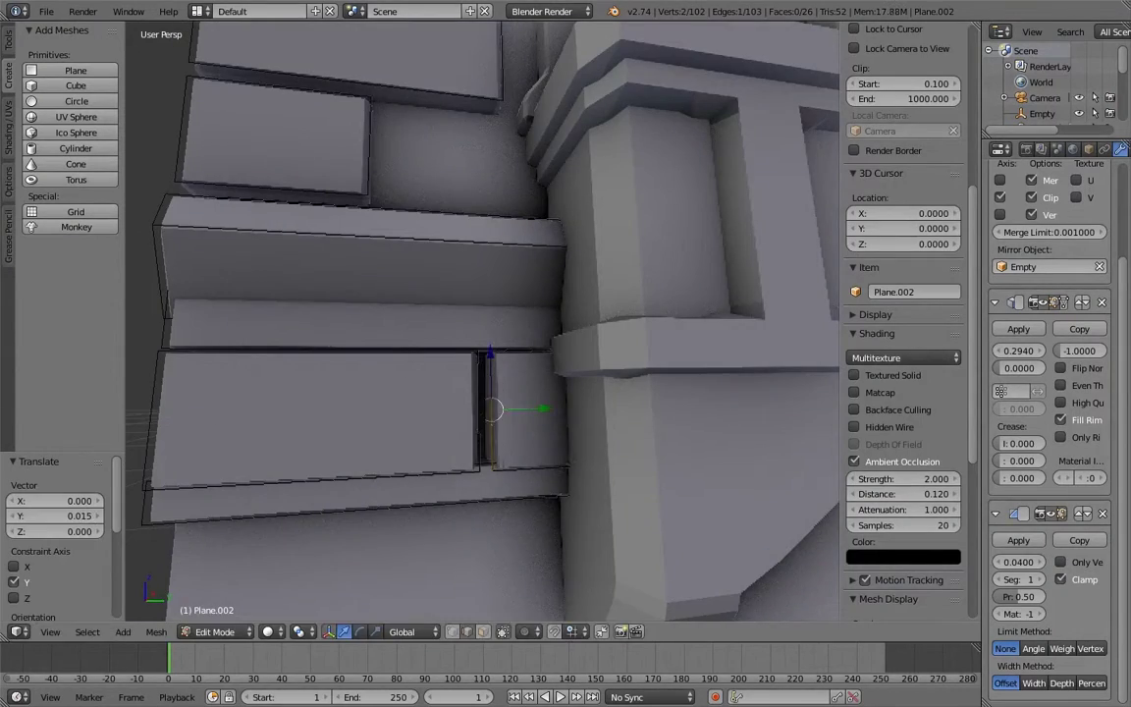
pyautogui.moveTo(481, 324); pyautogui.dragTo(550, 334, button='middle')
pyautogui.scroll(-3, 481, 324)
pyautogui.press('a')
pyautogui.scroll(-2, 481, 324)
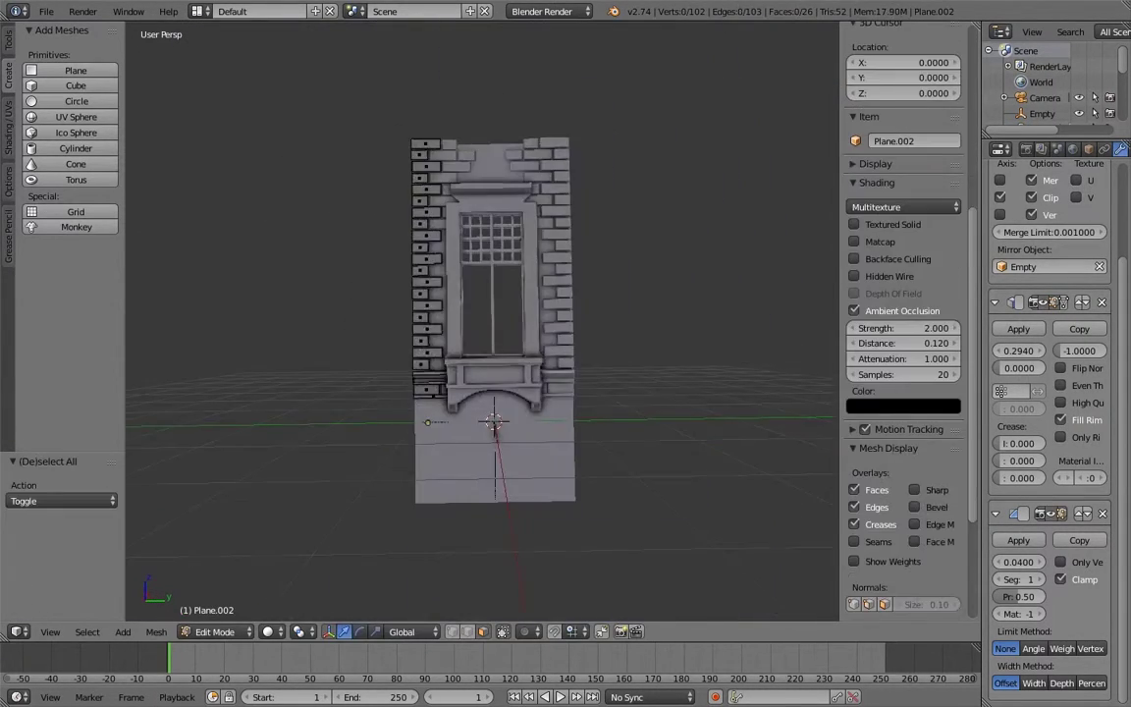
pyautogui.scroll(4, 491, 324)
# - Duplicate a brick beside the window and place the copy 0.300 lower
pyautogui.press('Tab')
pyautogui.press('Return')
pyautogui.scroll(3, 461, 330)
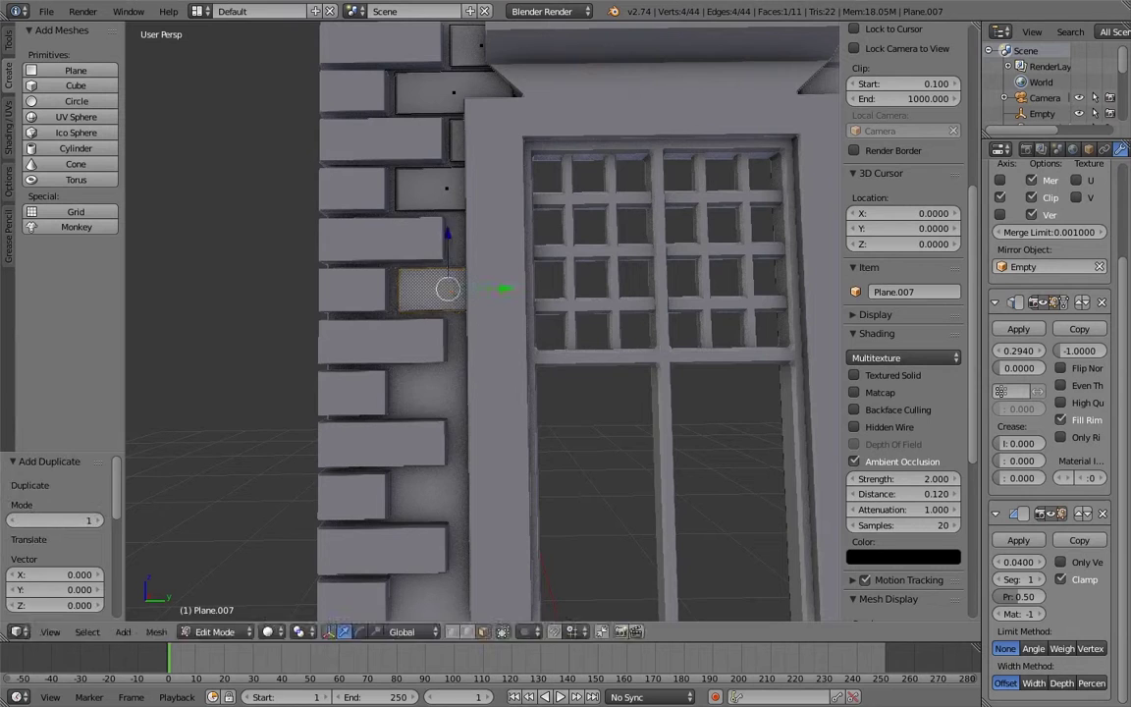
pyautogui.press('Return')
pyautogui.hotkey('shift', 'r')
pyautogui.hotkey('shift', 'r')
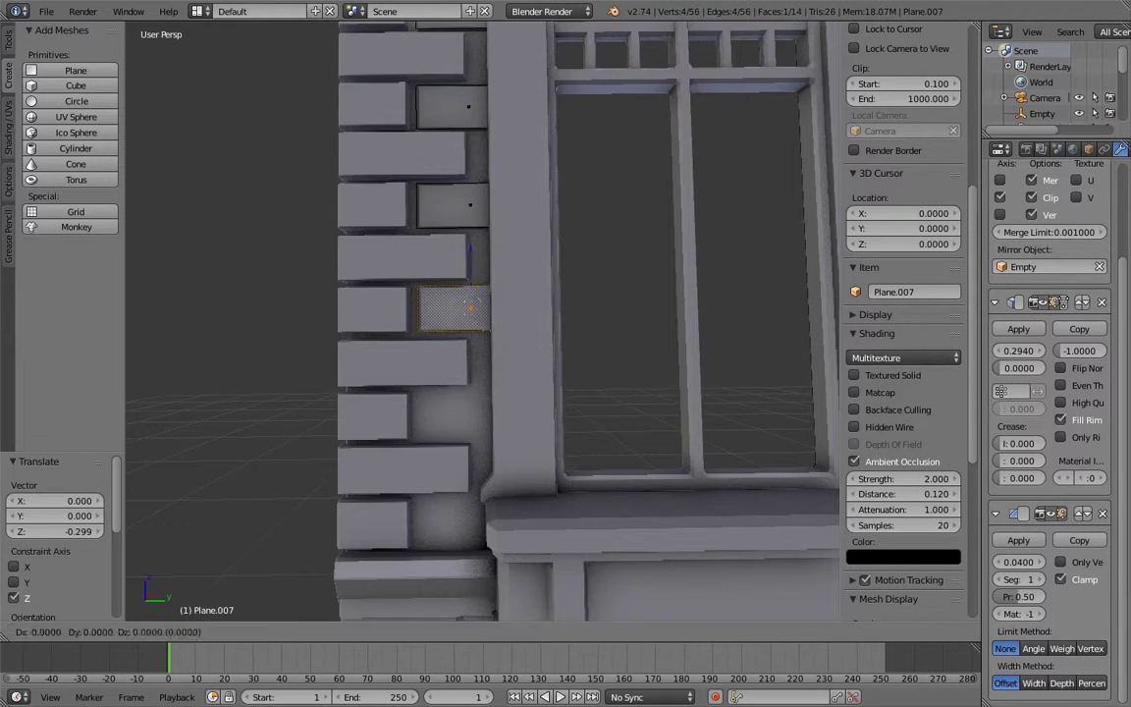
pyautogui.hotkey('shift', 'r')
pyautogui.hotkey('shift', 'r')
pyautogui.press('Return')
pyautogui.scroll(-2, 590, 325)
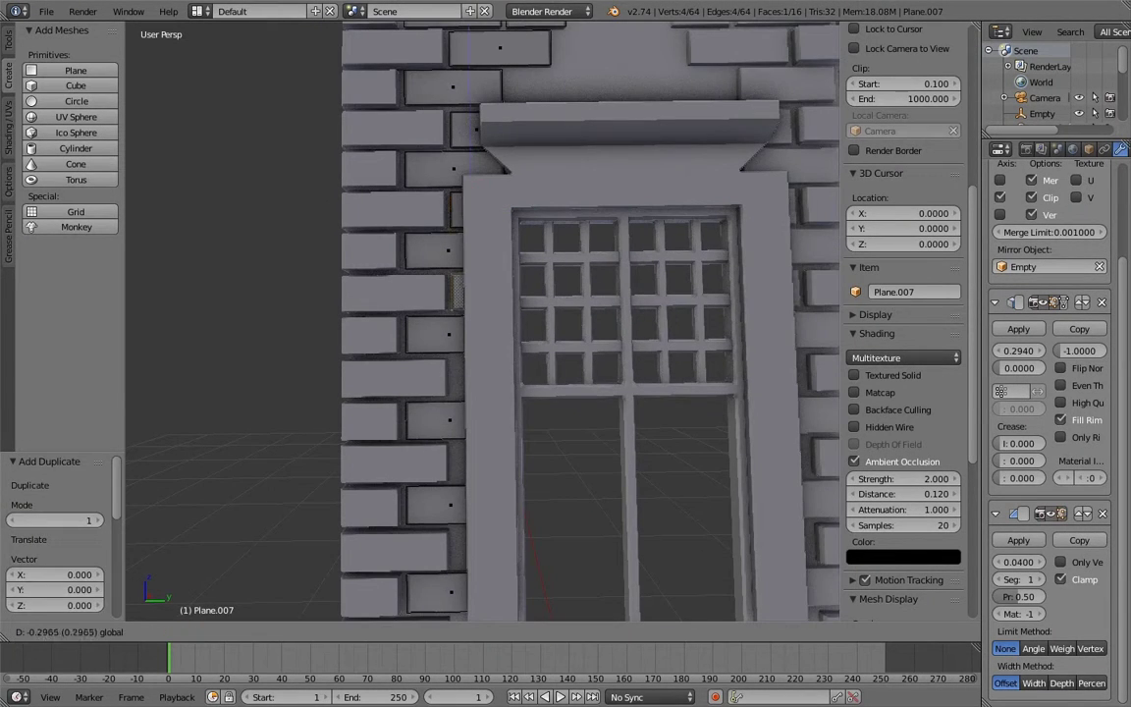
# - Duplicate the selected bricks and place the copies 0.901 lower
pyautogui.hotkey('shift', 'd')
pyautogui.press('Escape')
pyautogui.keyDown('shift'); pyautogui.scroll(-3, 589, 324); pyautogui.keyUp('shift')
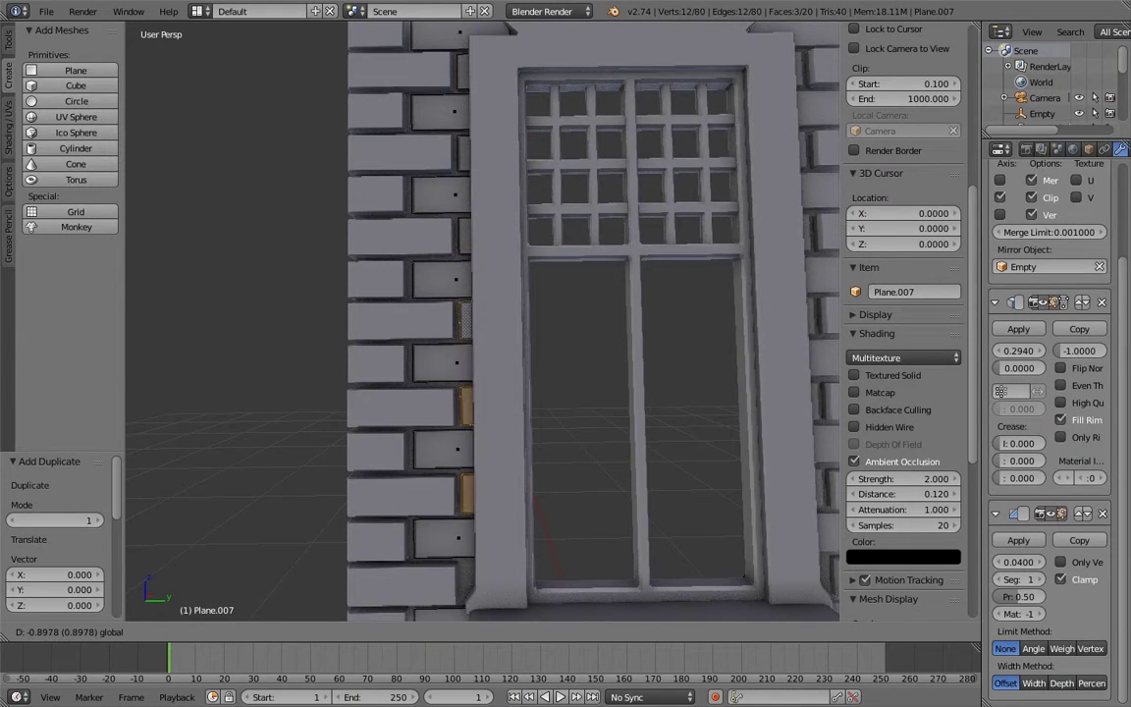
pyautogui.press('Return')
pyautogui.keyDown('shift'); pyautogui.scroll(-3, 589, 324); pyautogui.keyUp('shift')
# - Duplicate a brick above the window and move it vertically into the gap
pyautogui.press('Return')
pyautogui.keyDown('shift'); pyautogui.scroll(-3, 481, 324); pyautogui.keyUp('shift')
pyautogui.hotkey('shift', 'd')
pyautogui.press('z')
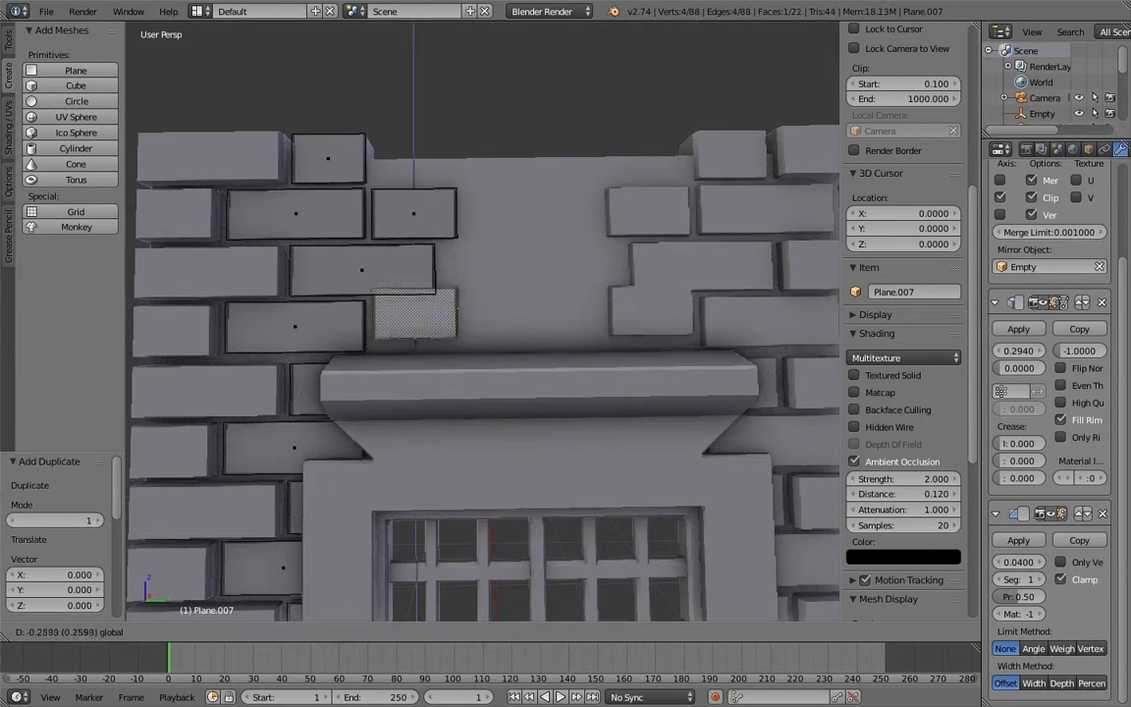
pyautogui.press('x')
# - Duplicate three bricks above the window in place, then view the whole wall in perspective
pyautogui.click(391, 203)
pyautogui.click(295, 213)
pyautogui.keyDown('shift'); pyautogui.click(295, 324); pyautogui.keyUp('shift')
pyautogui.hotkey('shift', 'd')
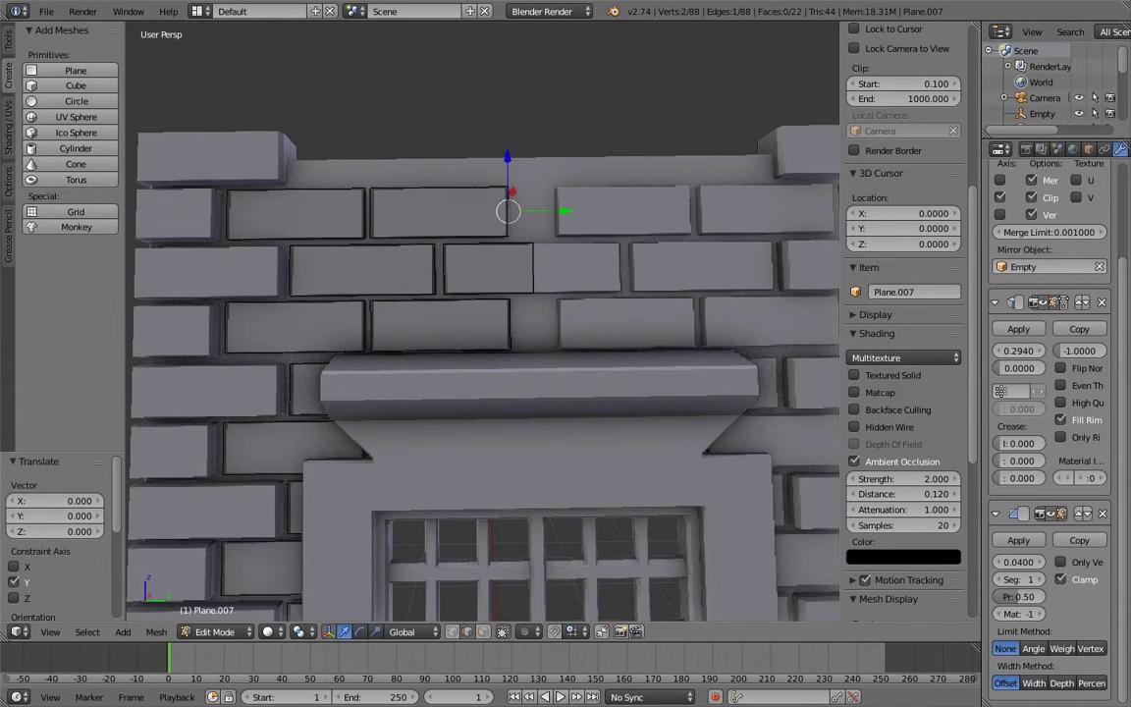
pyautogui.press('Escape')
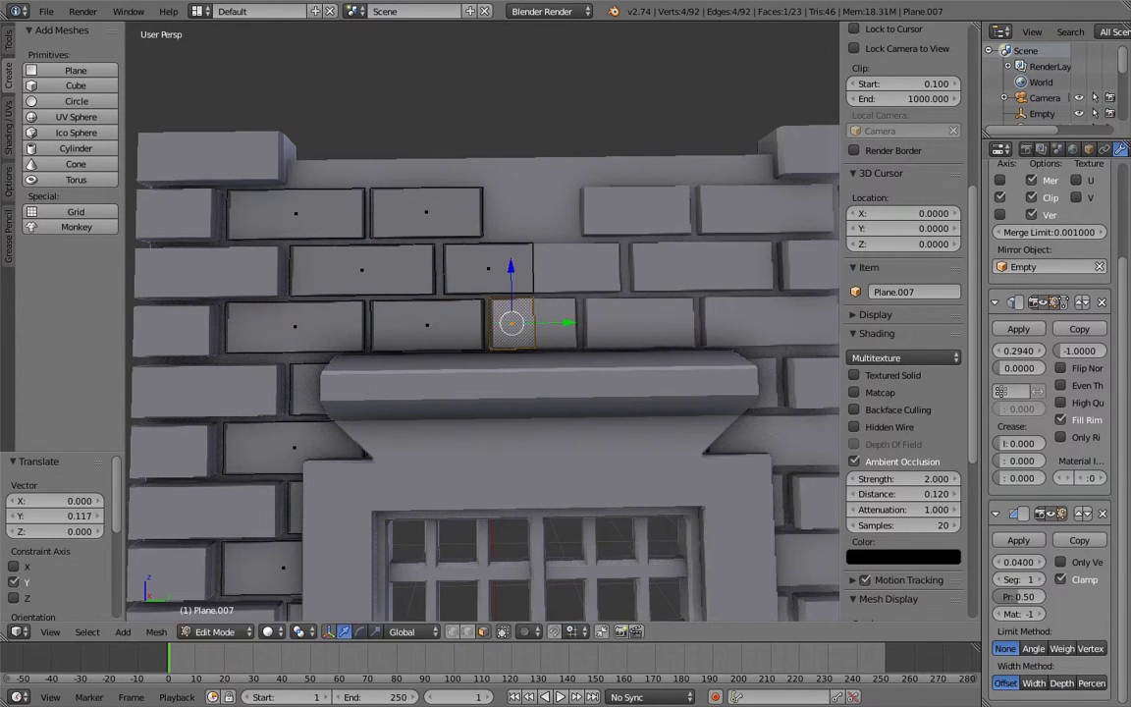
pyautogui.keyDown('shift'); pyautogui.scroll(-2, 481, 324); pyautogui.keyUp('shift')
pyautogui.scroll(-4, 481, 324)
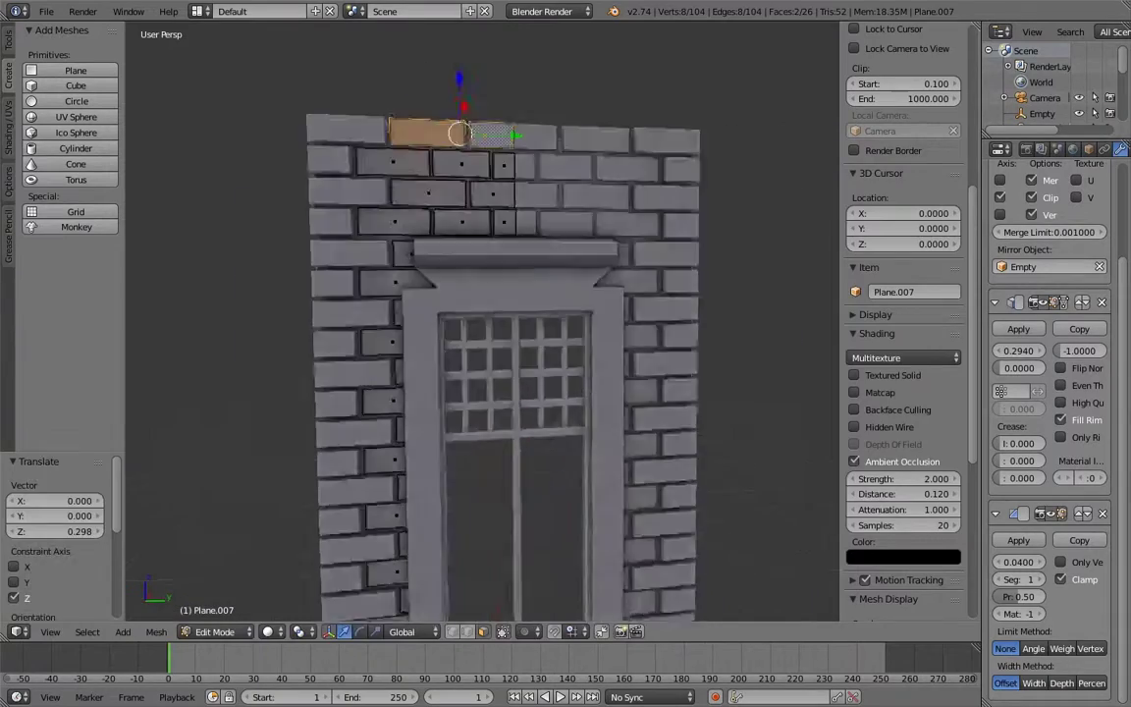
pyautogui.press('Tab')
pyautogui.moveTo(482, 325); pyautogui.dragTo(550, 294, button='middle')
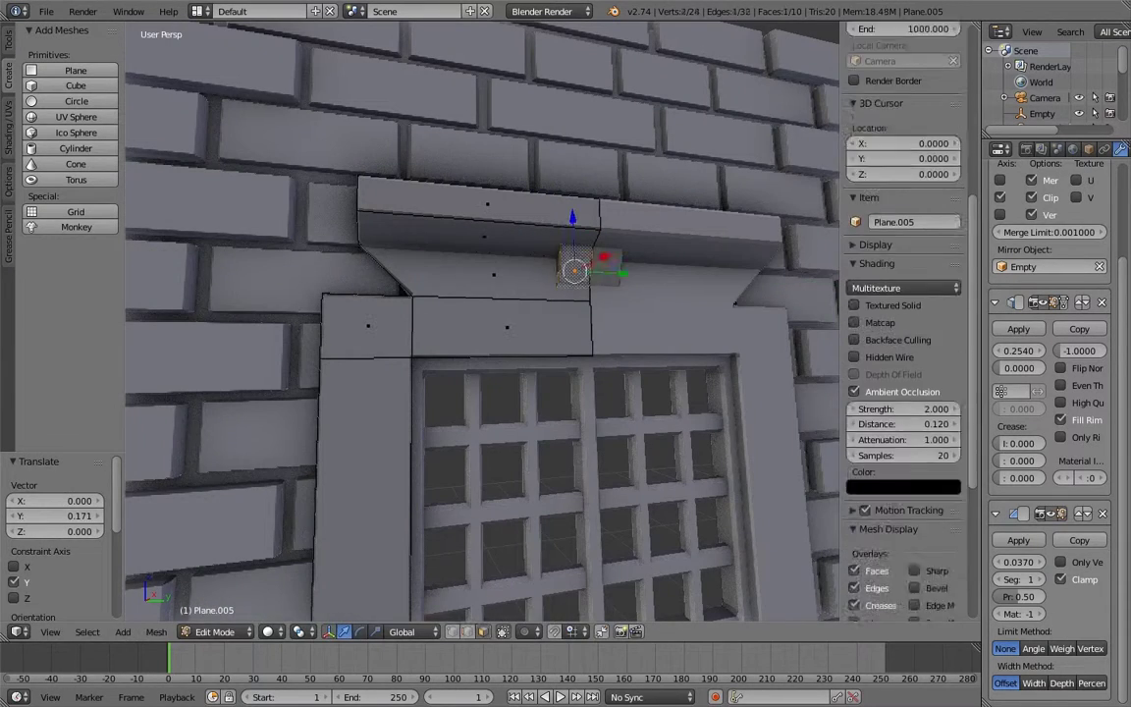
pyautogui.scroll(1, 1051, 393)
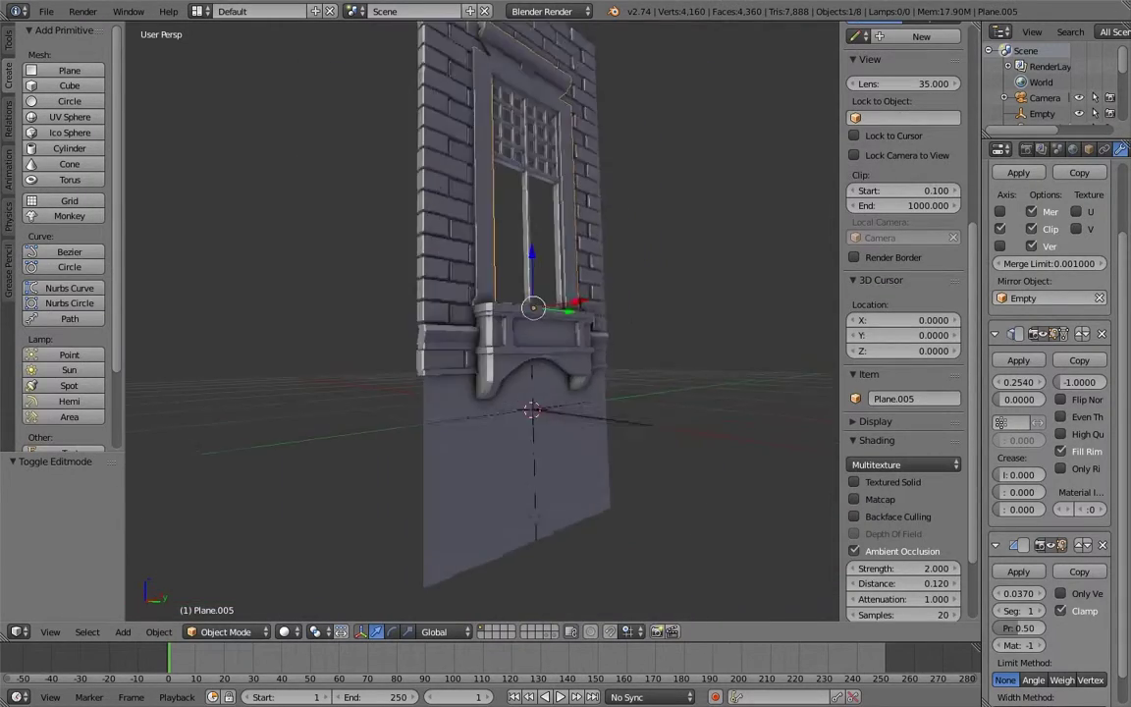
# - Loop-cut the lower wall below the sill and fill a face between the edges for the frame
pyautogui.hotkey('ctrl', 'r')
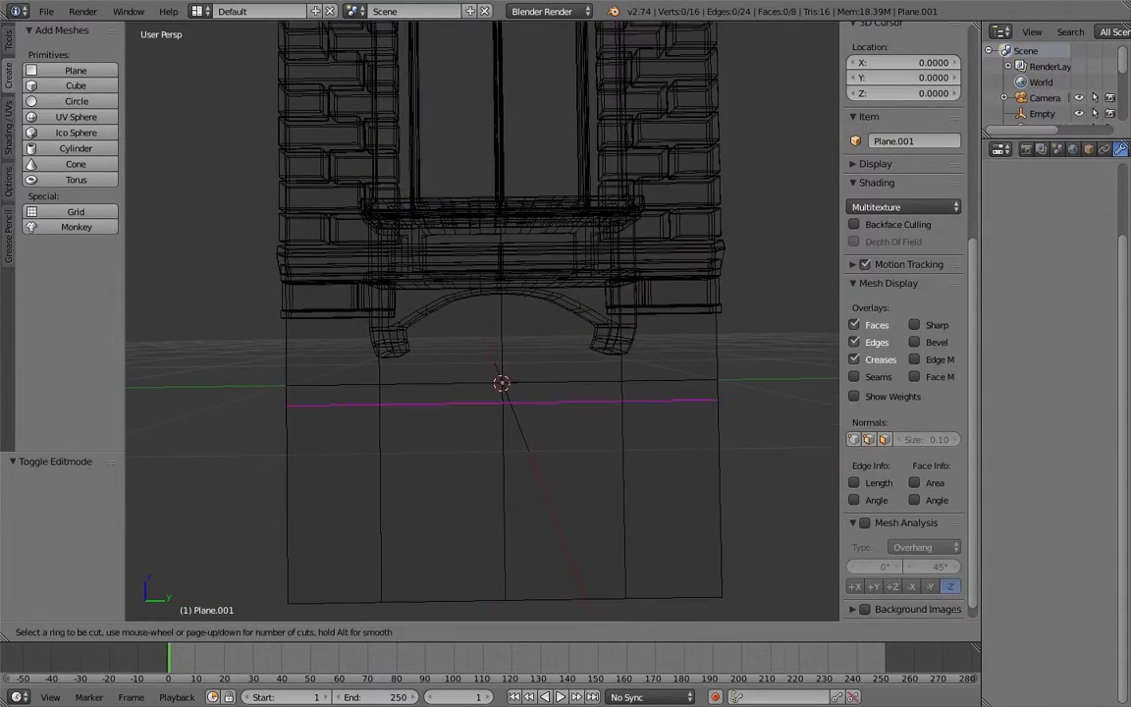
pyautogui.click(501, 391)
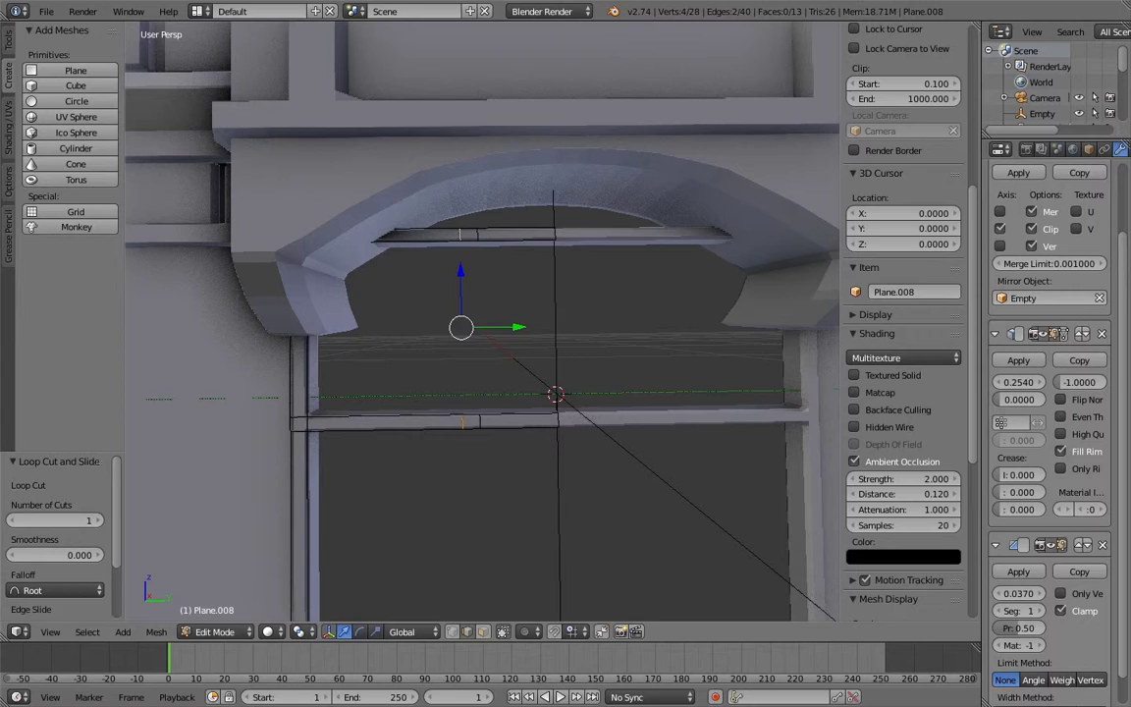
pyautogui.press('f')
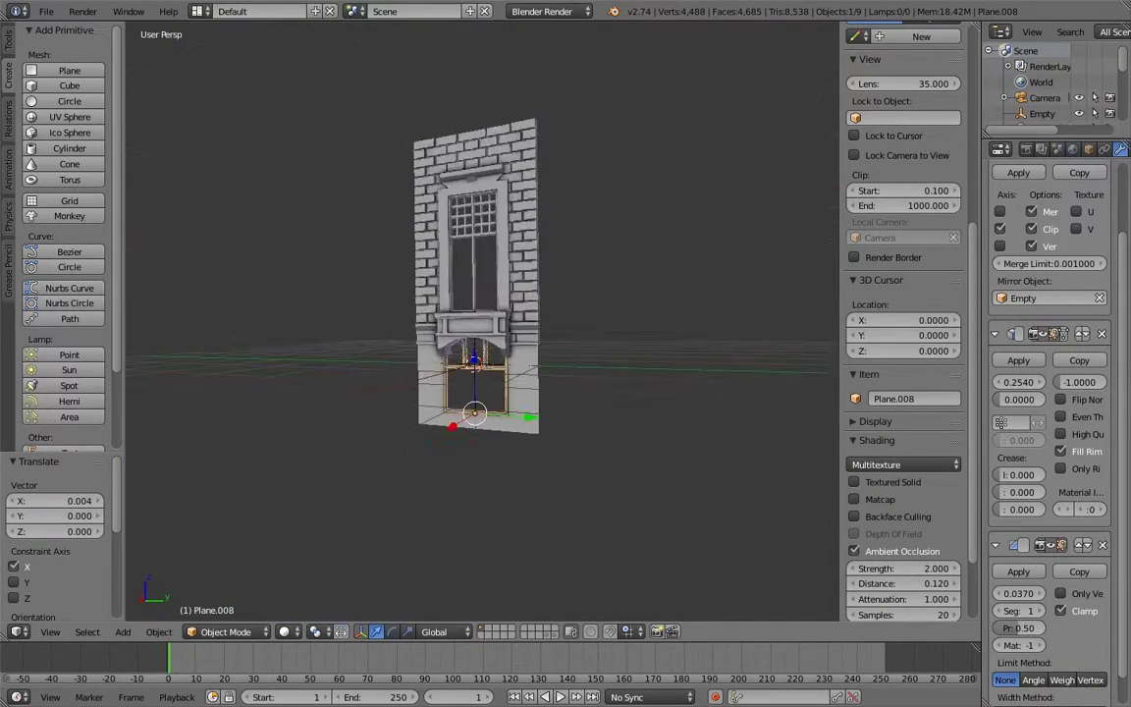
pyautogui.scroll(5, 555, 432)
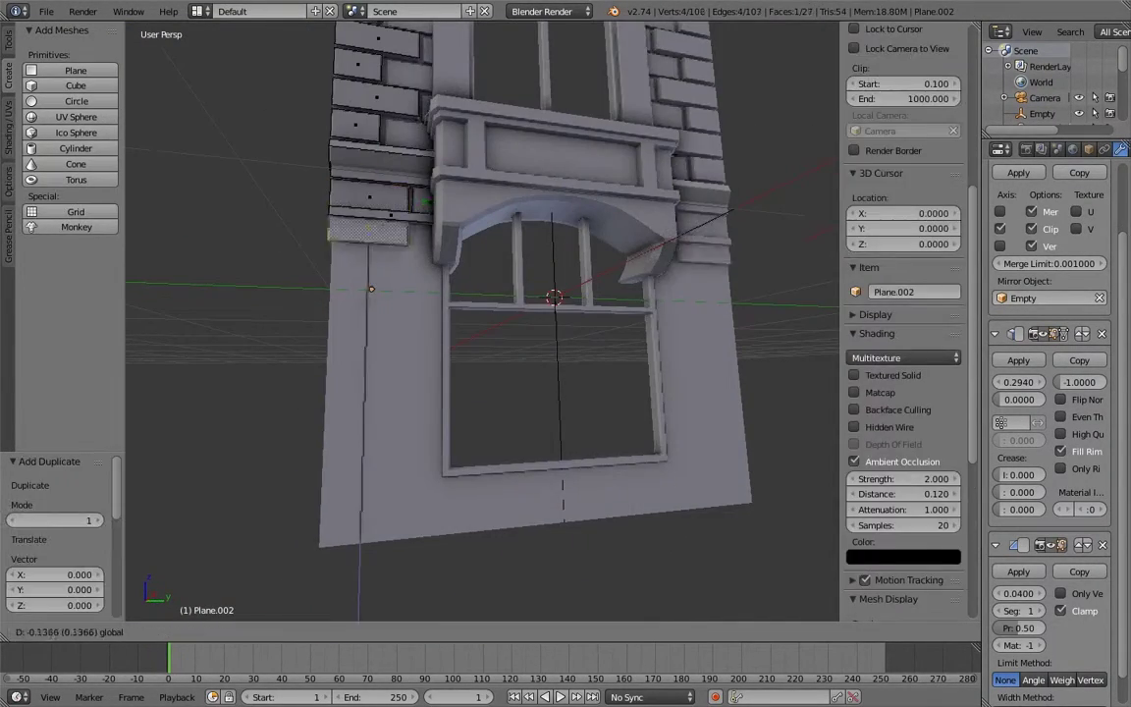
# - Stack duplicated bricks down the left side of the lower window, one moved 0.317 down
pyautogui.hotkey('shift', 'd')
pyautogui.click(383, 274)
pyautogui.hotkey('shift', 'd')
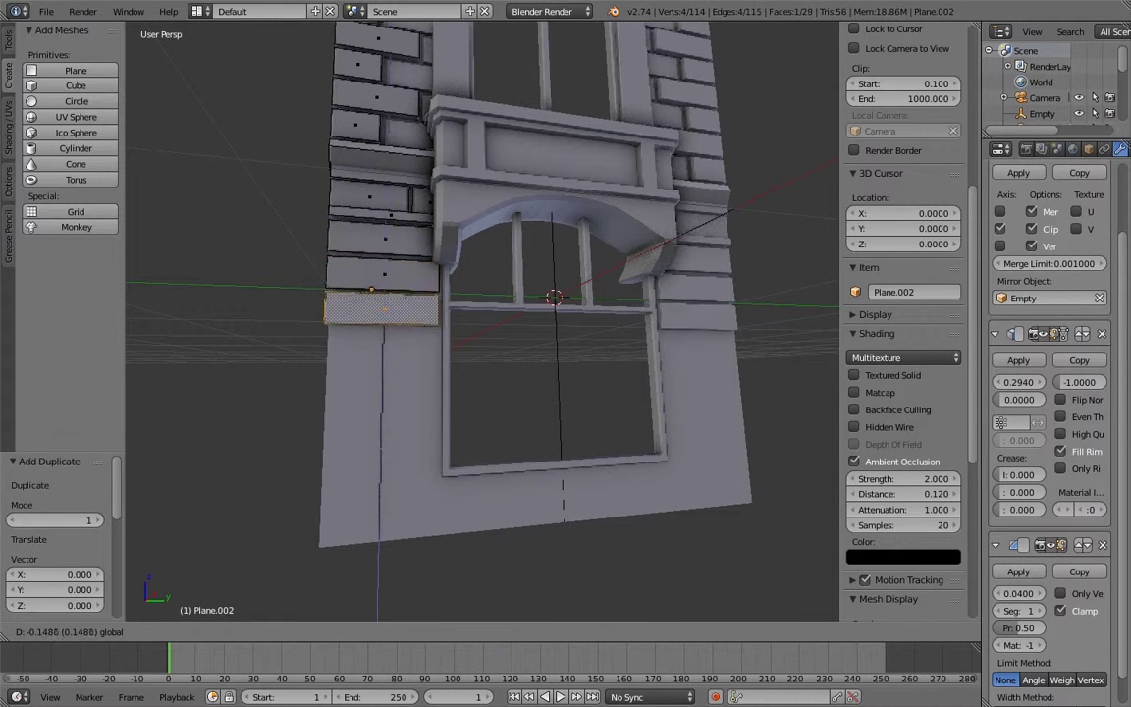
pyautogui.click(383, 309)
pyautogui.hotkey('shift', 'd')
pyautogui.press('Return')
pyautogui.hotkey('shift', 'd')
pyautogui.press('Return')
pyautogui.hotkey('shift', 'd')
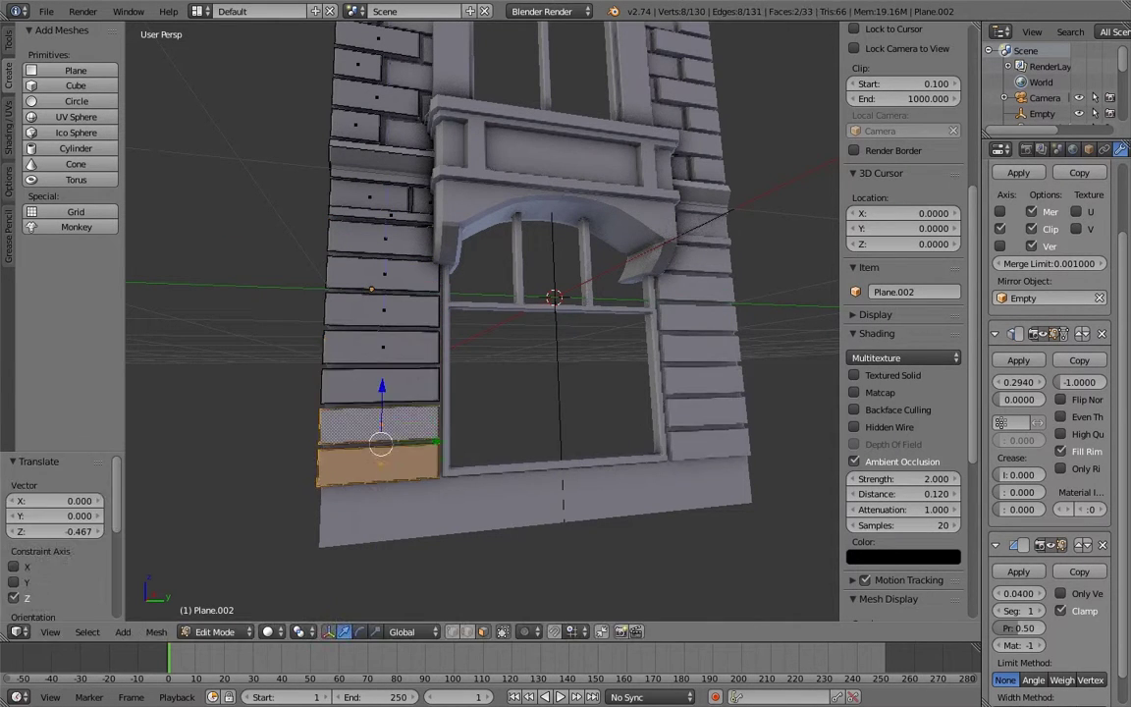
pyautogui.press('Return')
pyautogui.scroll(2, 555, 324)
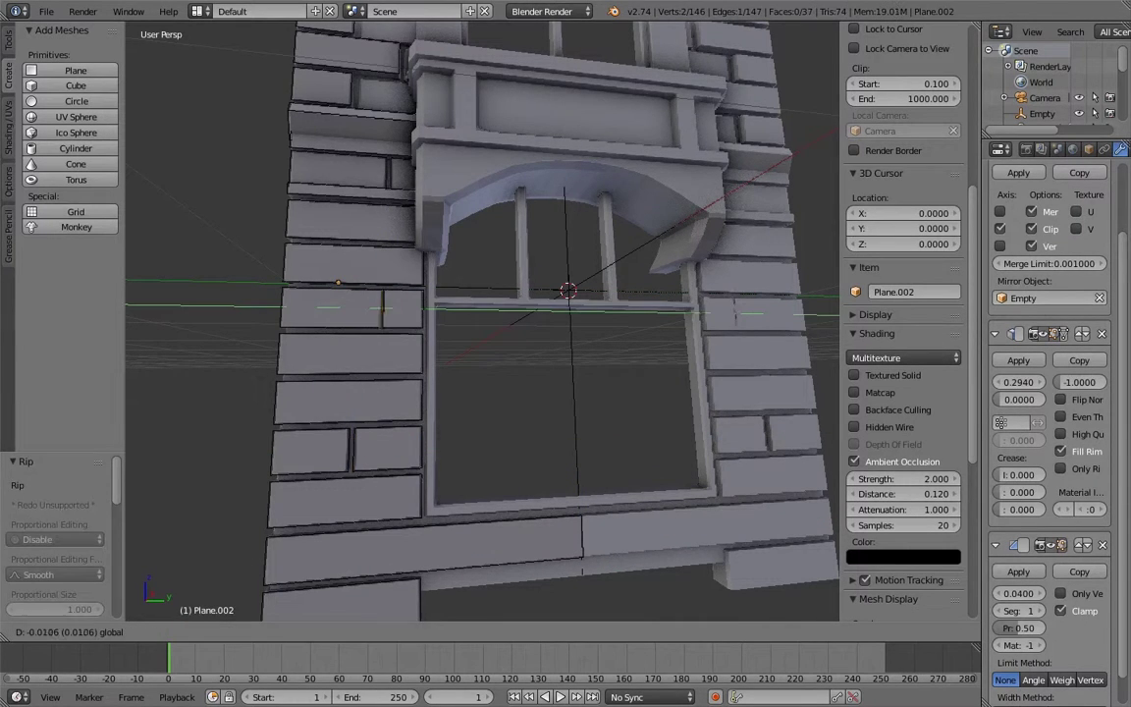
# - Split brick edges and slide them to form joints beside the lower window, then exit Edit Mode
pyautogui.click(383, 310)
pyautogui.moveTo(403, 310); pyautogui.dragTo(479, 372, button='middle')
pyautogui.press('g')
pyautogui.press('g')
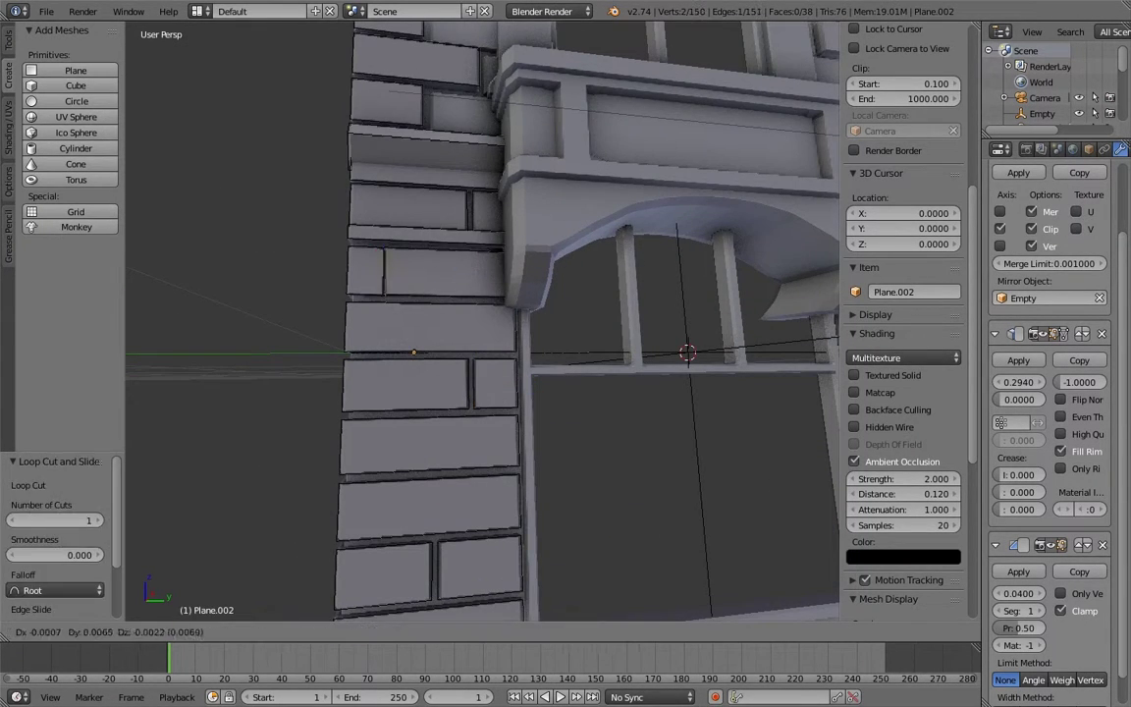
pyautogui.press('Return')
pyautogui.scroll(-3, 481, 324)
pyautogui.scroll(4, 481, 324)
pyautogui.press('Return')
pyautogui.moveTo(481, 324)
pyautogui.mouseDown(button='middle')
pyautogui.moveTo(441, 339)
pyautogui.moveTo(901, 272)
pyautogui.mouseUp(button='middle')
pyautogui.press('Return')
pyautogui.scroll(-3, 481, 324)
pyautogui.press('Tab')
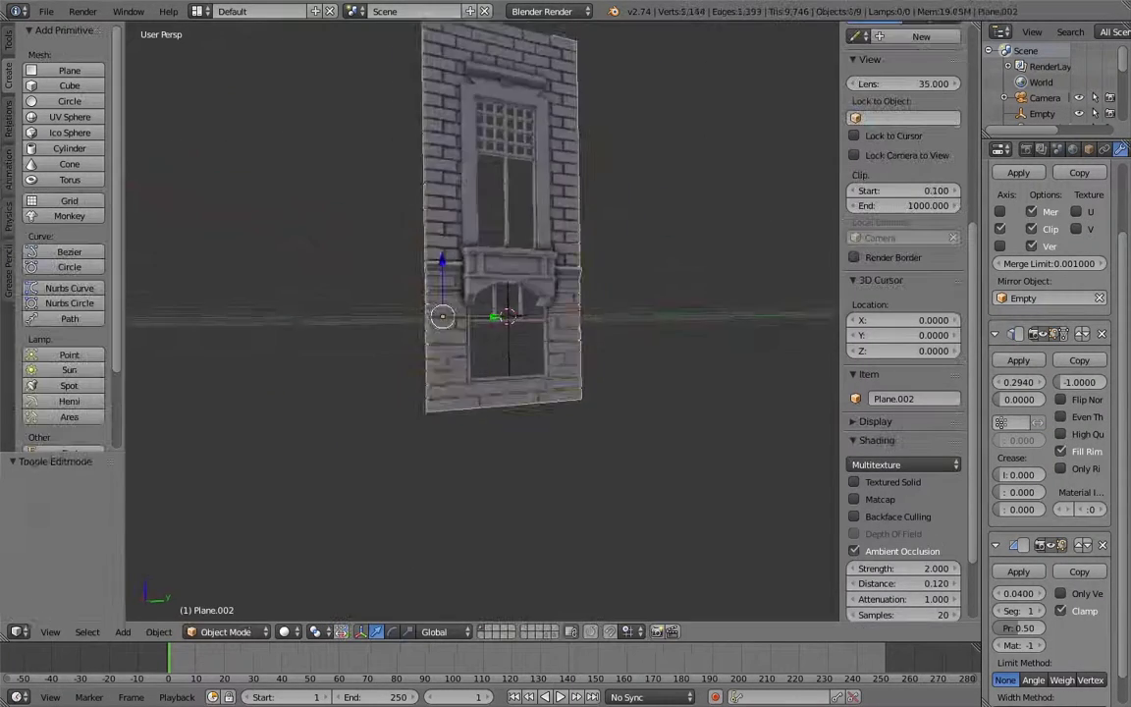